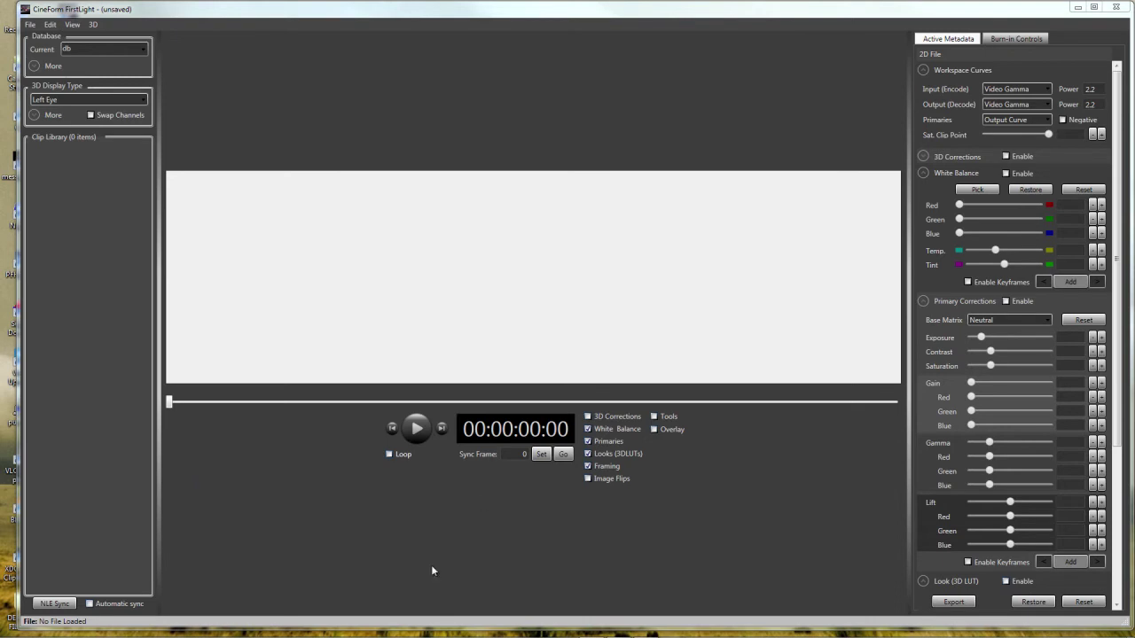
{"action": "left_click", "coordinate": [523, 454]}
{"action": "key", "text": "BackSpace"}
{"action": "type", "text": "0"}
{"action": "left_click", "coordinate": [654, 430]}
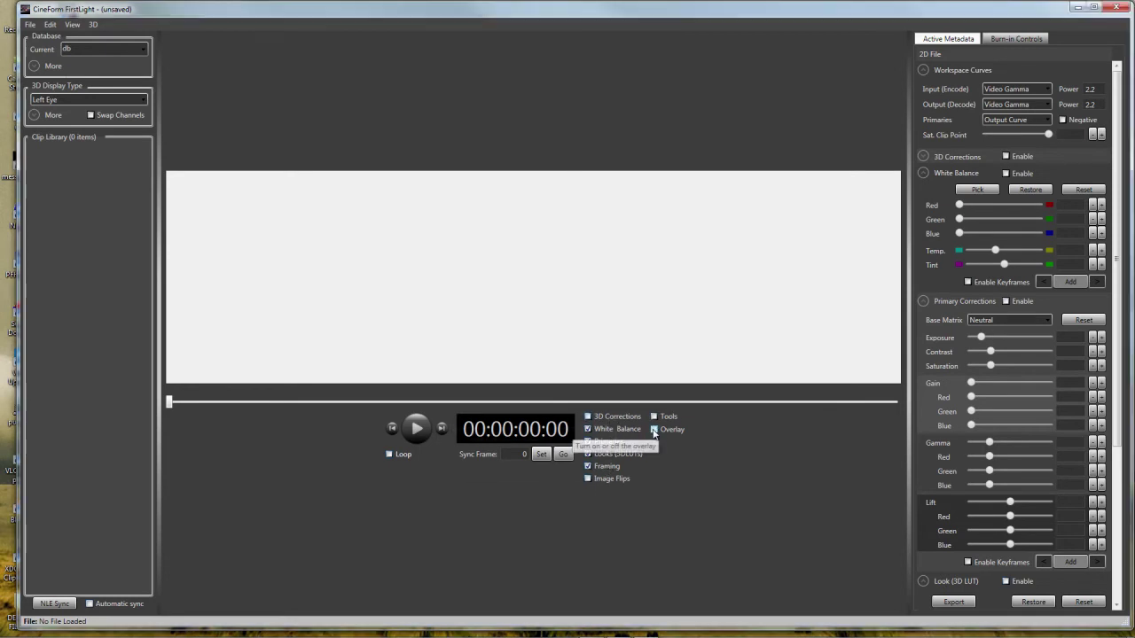
{"action": "left_click", "coordinate": [654, 417]}
{"action": "left_click", "coordinate": [654, 429]}
{"action": "left_click", "coordinate": [654, 417]}
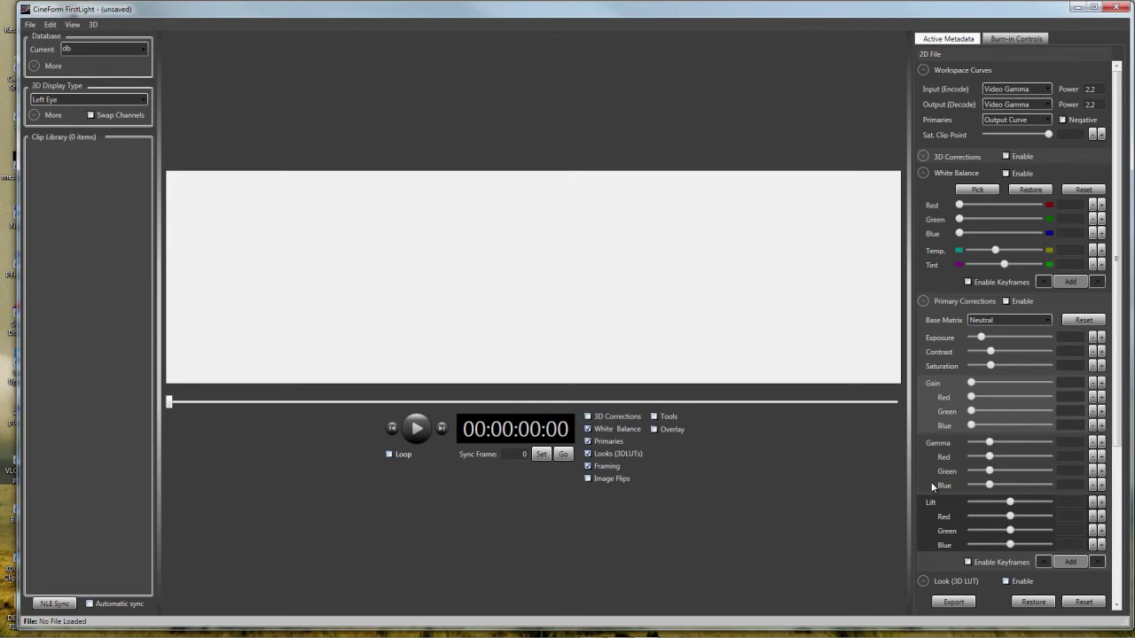
Choose Fast Desktop Playback in the decoder settings of the CineForm Active Metadata Status Viewer
{"action": "left_click", "coordinate": [1033, 632]}
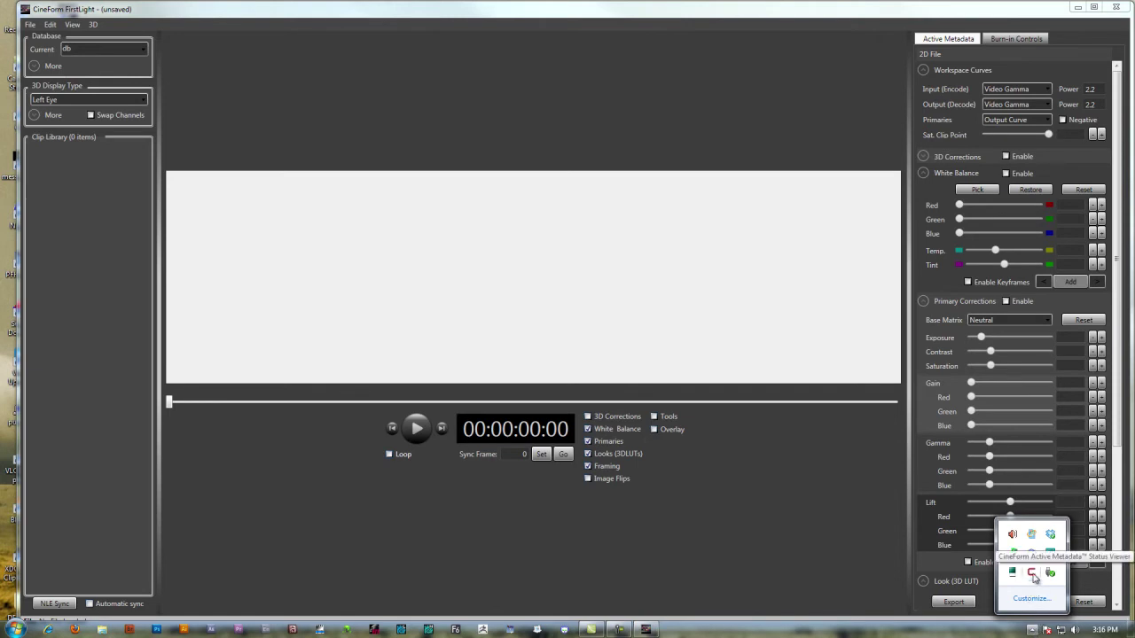
{"action": "right_click", "coordinate": [1033, 575]}
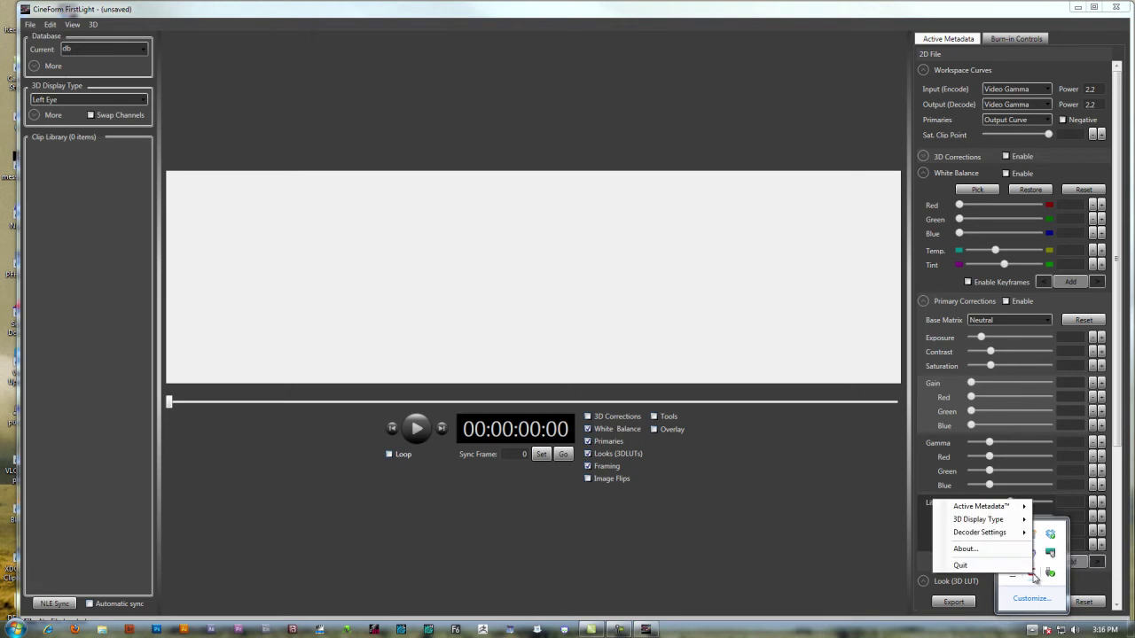
{"action": "mouse_move", "coordinate": [1014, 511]}
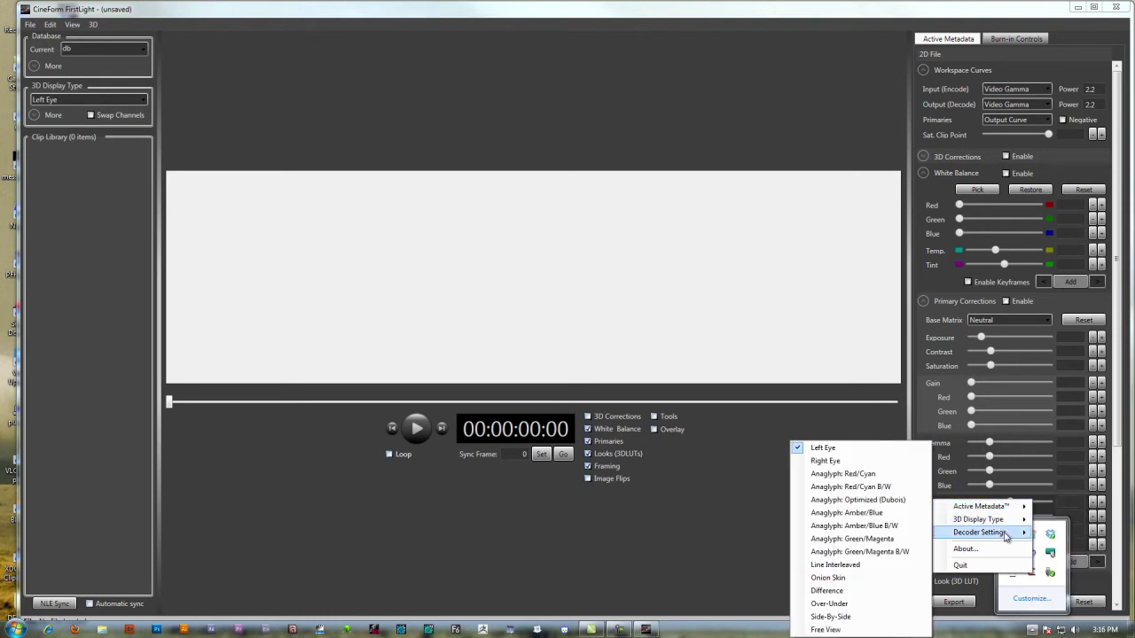
{"action": "mouse_move", "coordinate": [905, 537]}
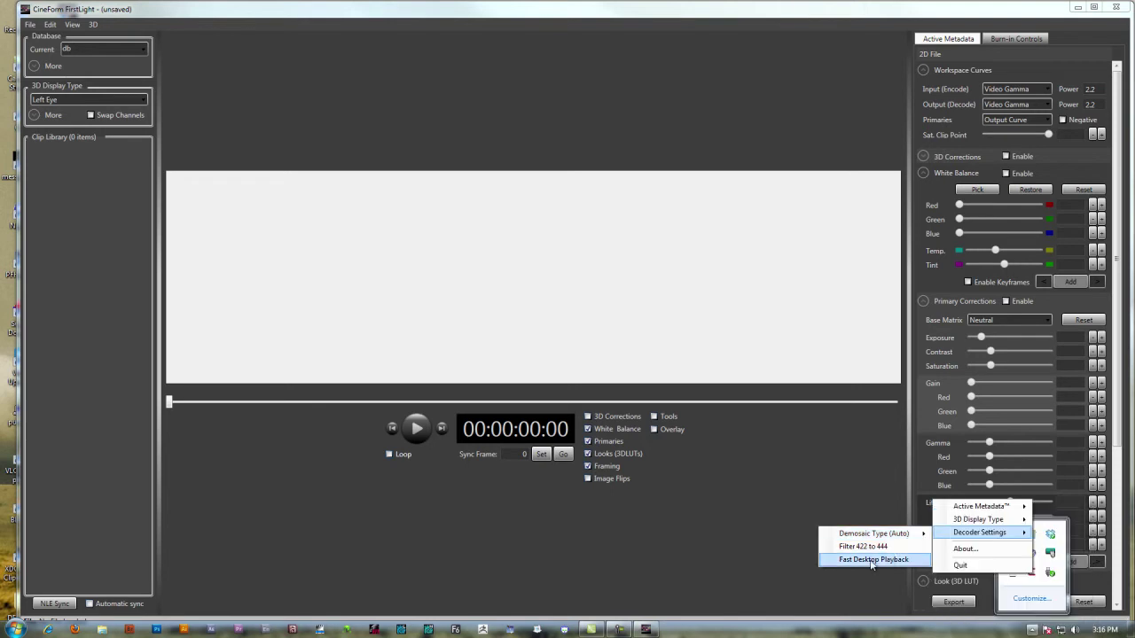
{"action": "left_click", "coordinate": [871, 560]}
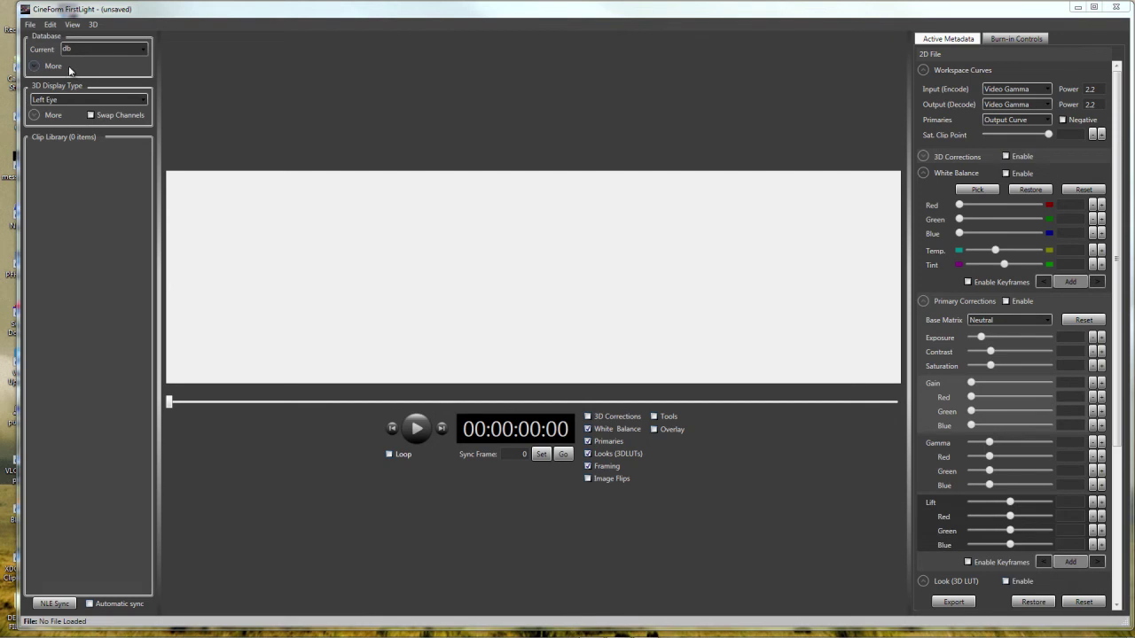
Show the additional database options and review the available 3D display types
{"action": "left_click_drag", "start_coordinate": [320, 17], "coordinate": [316, 20]}
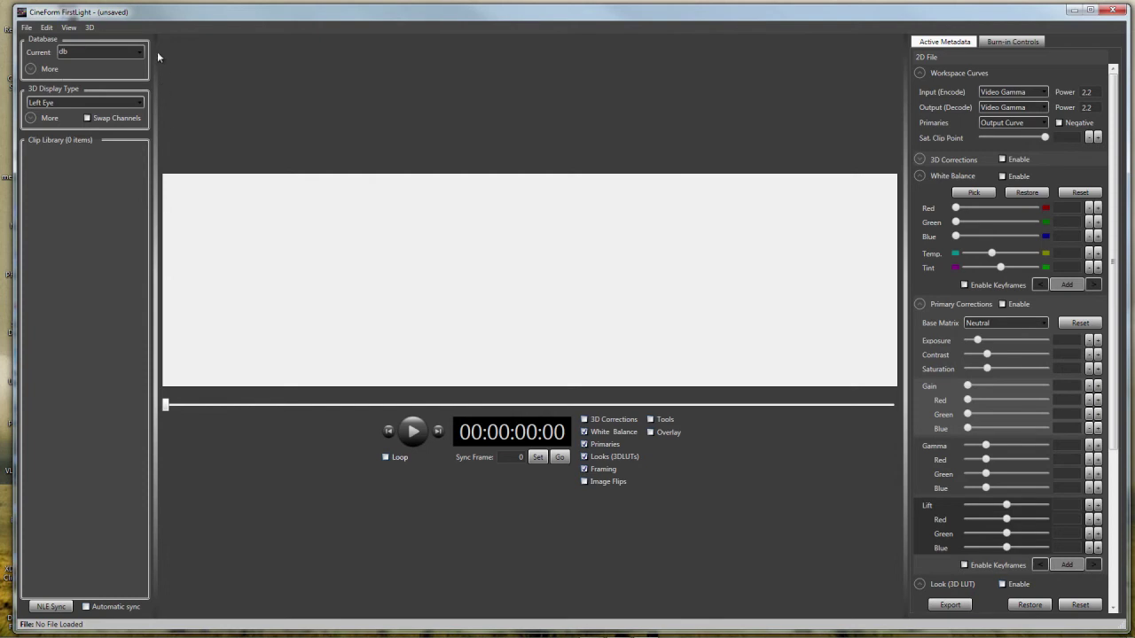
{"action": "left_click", "coordinate": [32, 69]}
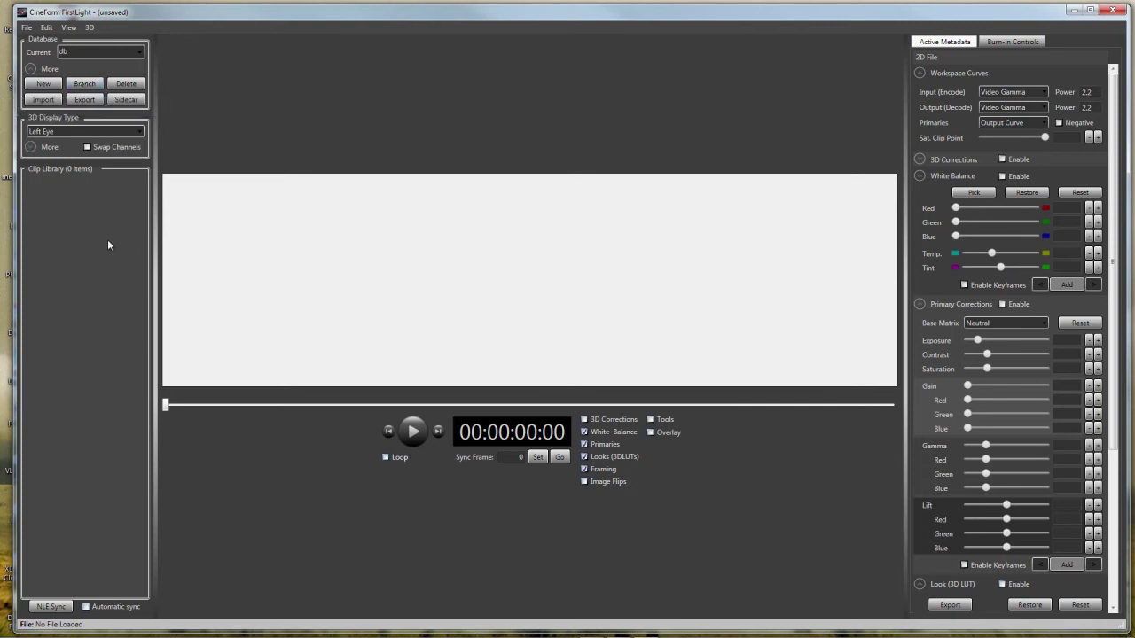
{"action": "left_click", "coordinate": [142, 132]}
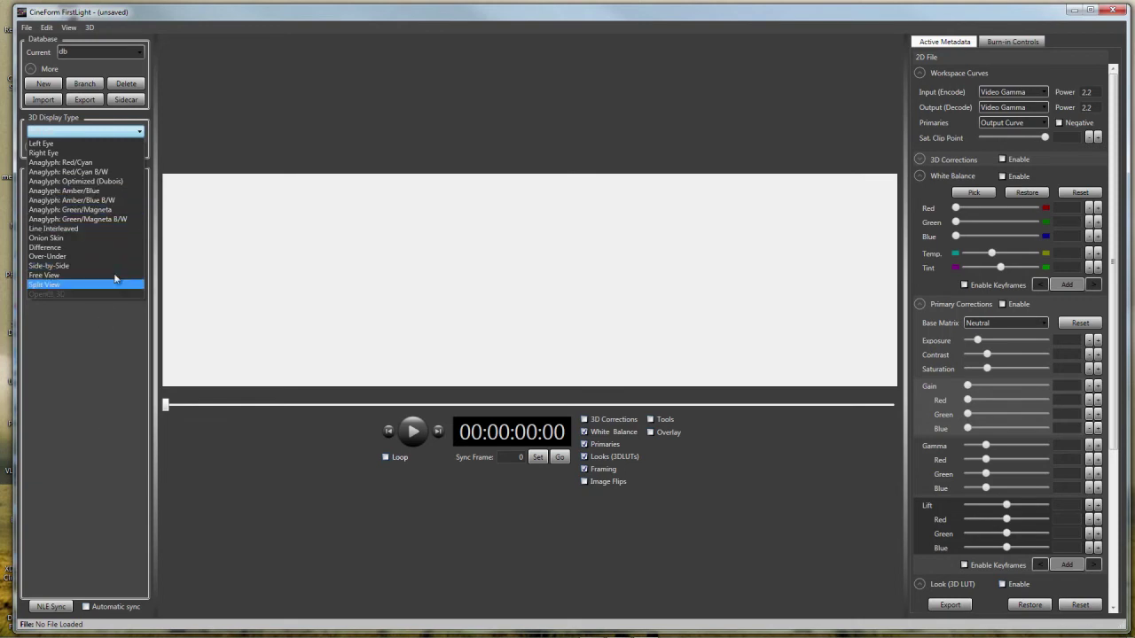
{"action": "left_click", "coordinate": [77, 406]}
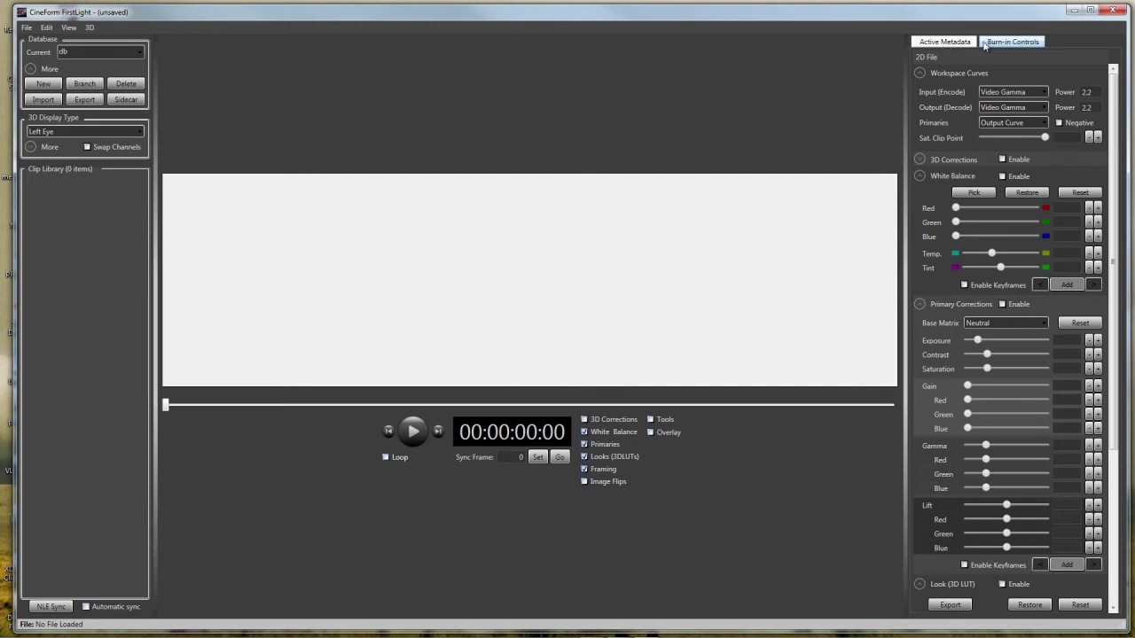
Review the burn-in controls and the range of active metadata adjustments, down to framing and the snapshot manager
{"action": "left_click", "coordinate": [1021, 47]}
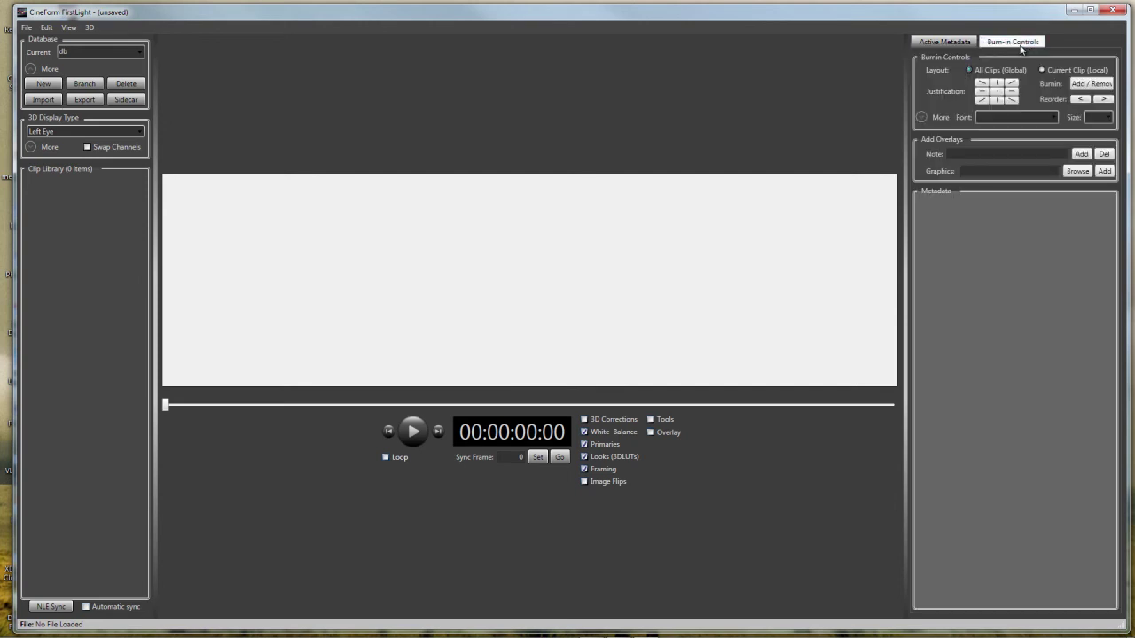
{"action": "left_click", "coordinate": [960, 46]}
{"action": "left_click_drag", "start_coordinate": [1120, 100], "coordinate": [1123, 252]}
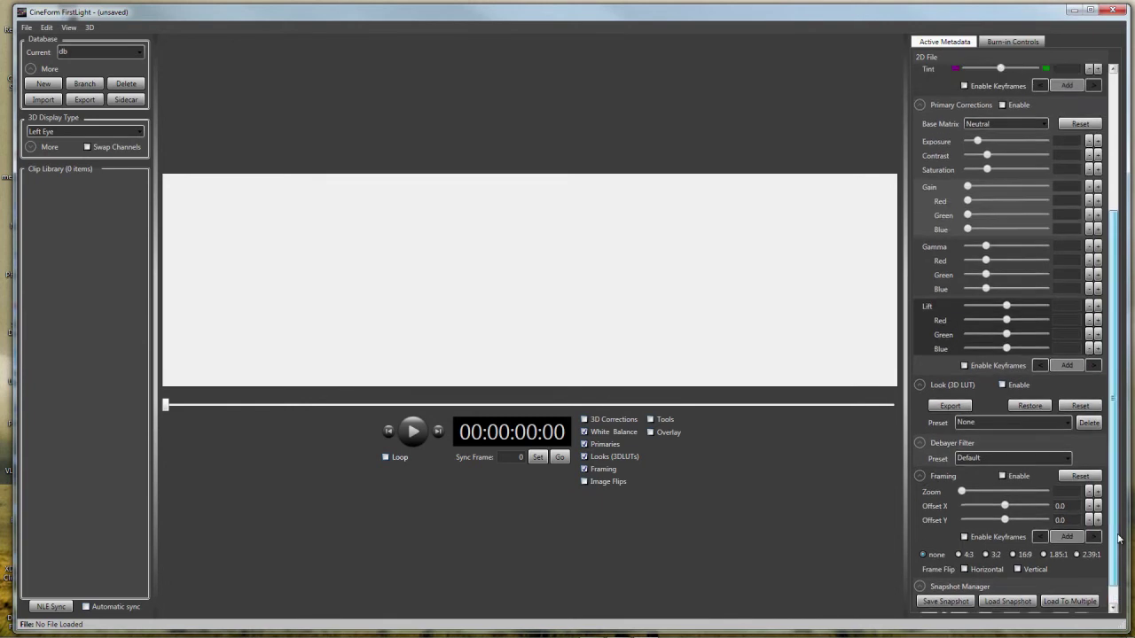
{"action": "left_click", "coordinate": [1013, 42]}
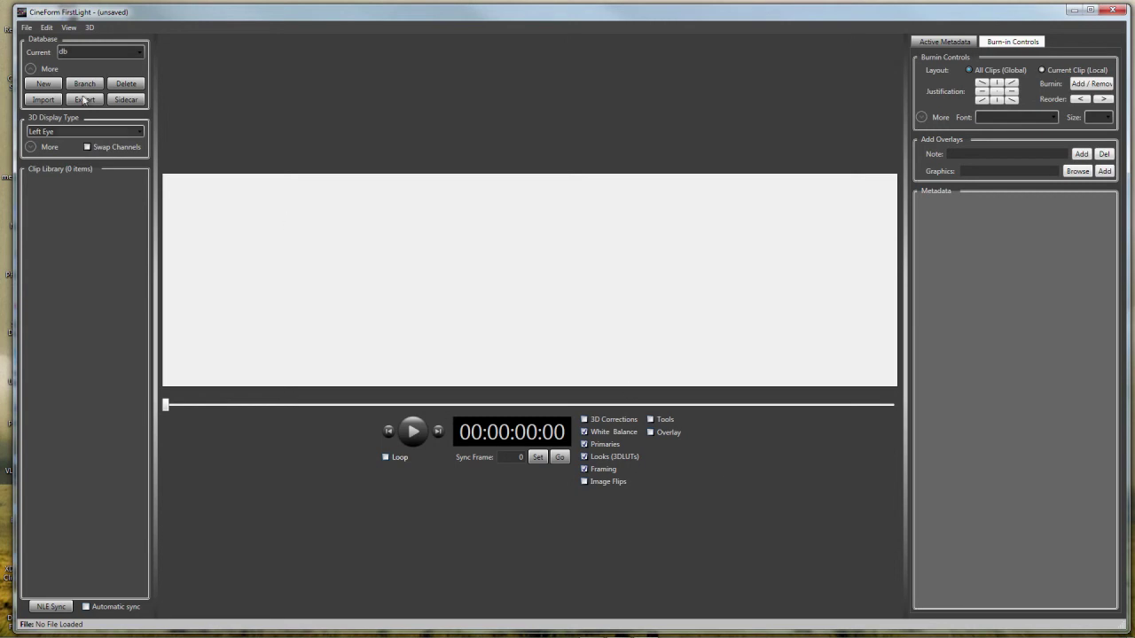
In the OpenGL player preferences, choose 3D Playback Disabled for the internal window and Enable Standard 2D Playback for the primary monitor fullscreen
{"action": "left_click", "coordinate": [69, 28]}
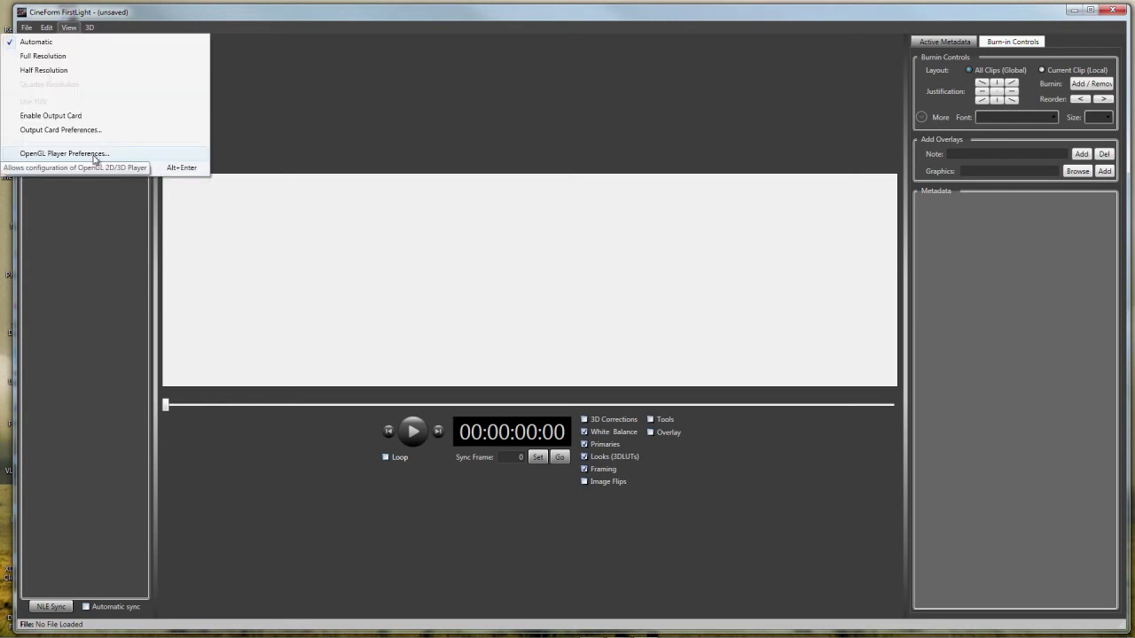
{"action": "left_click", "coordinate": [84, 156]}
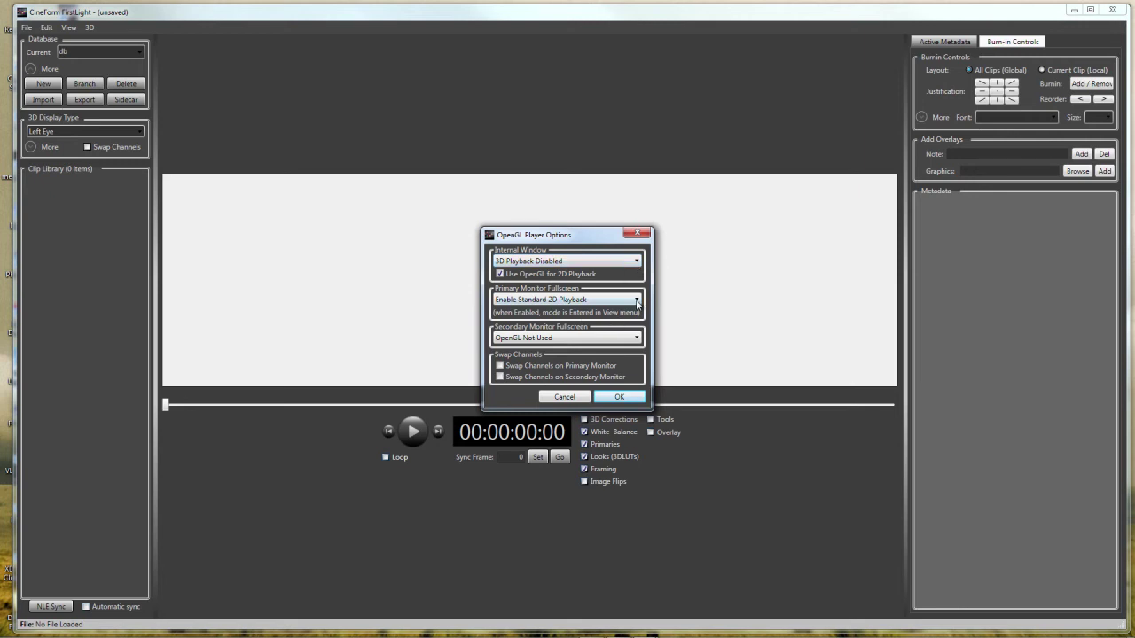
{"action": "left_click", "coordinate": [637, 301]}
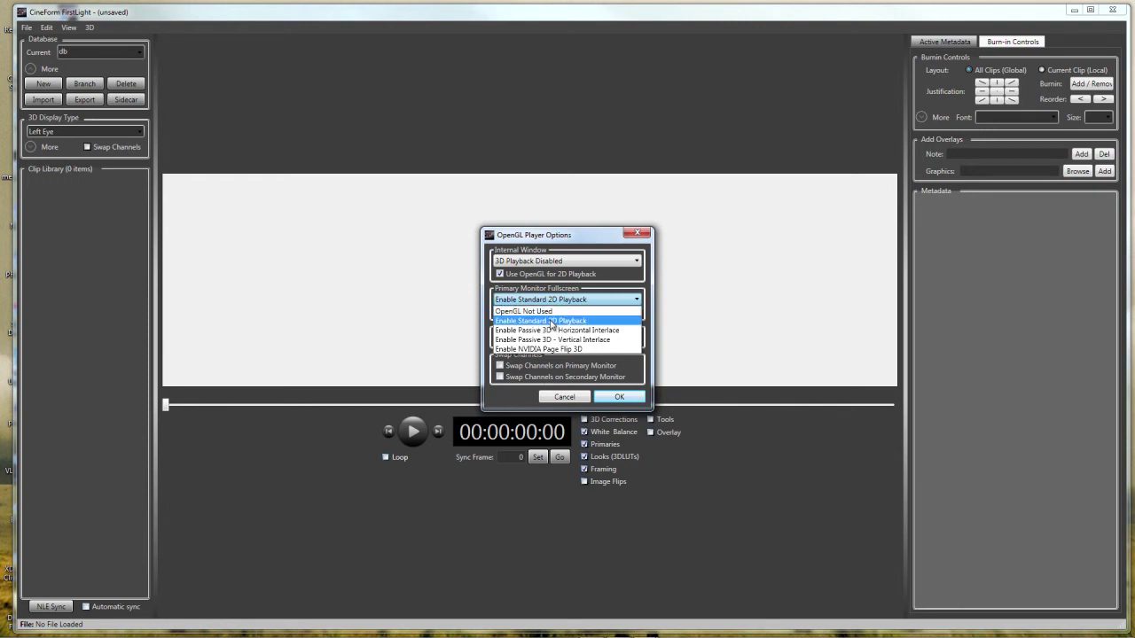
{"action": "left_click", "coordinate": [605, 266]}
{"action": "left_click", "coordinate": [628, 266]}
{"action": "left_click", "coordinate": [635, 262]}
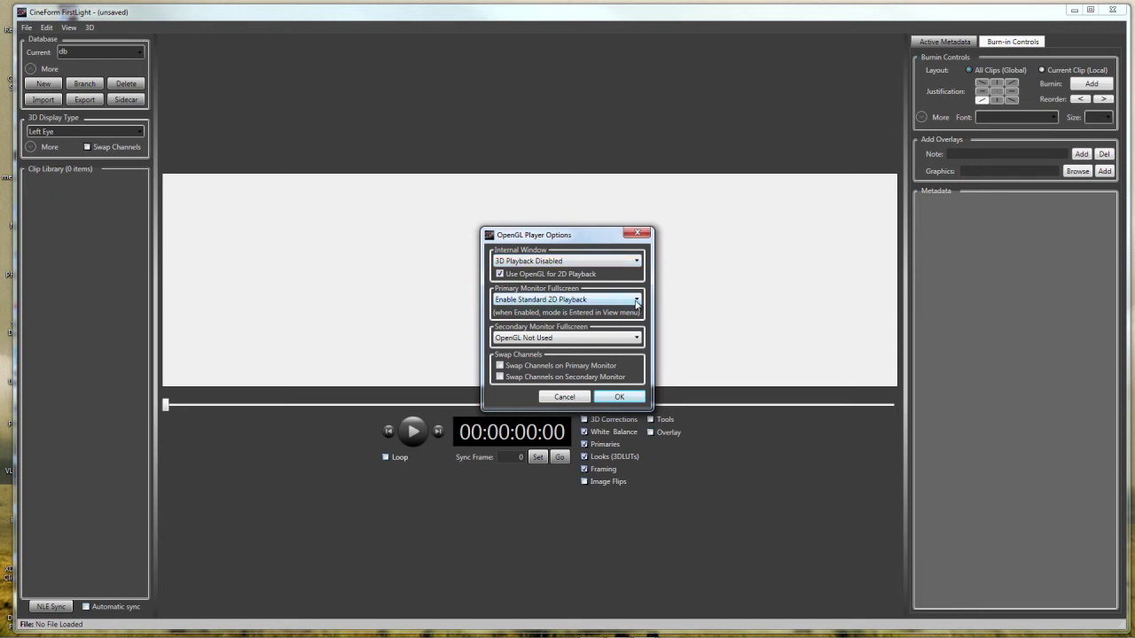
{"action": "left_click", "coordinate": [636, 301]}
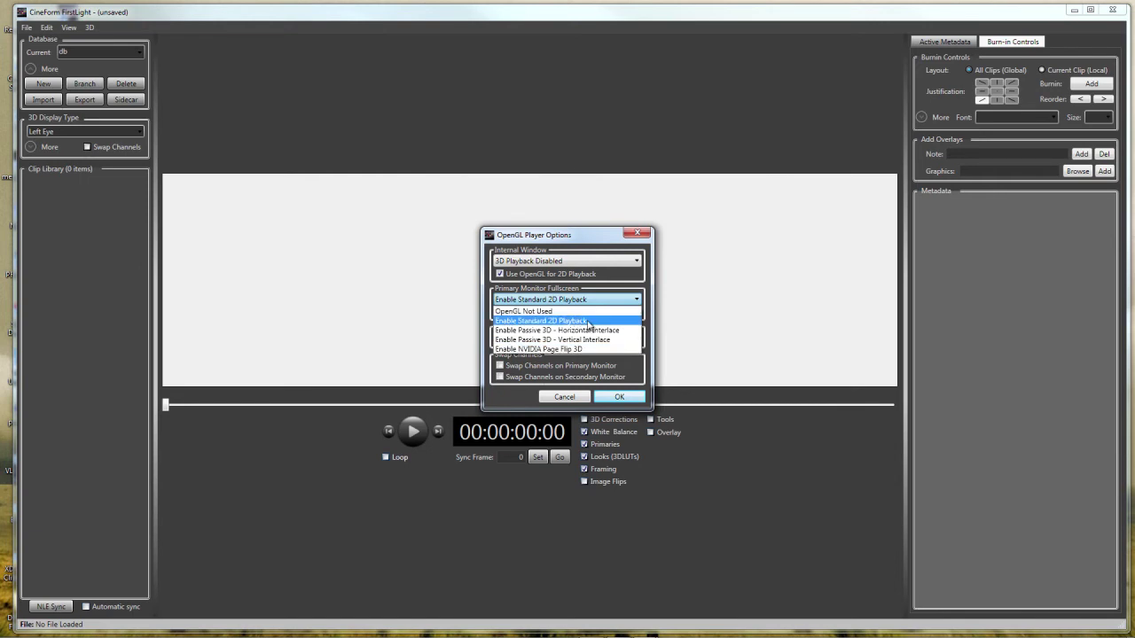
{"action": "left_click", "coordinate": [589, 322]}
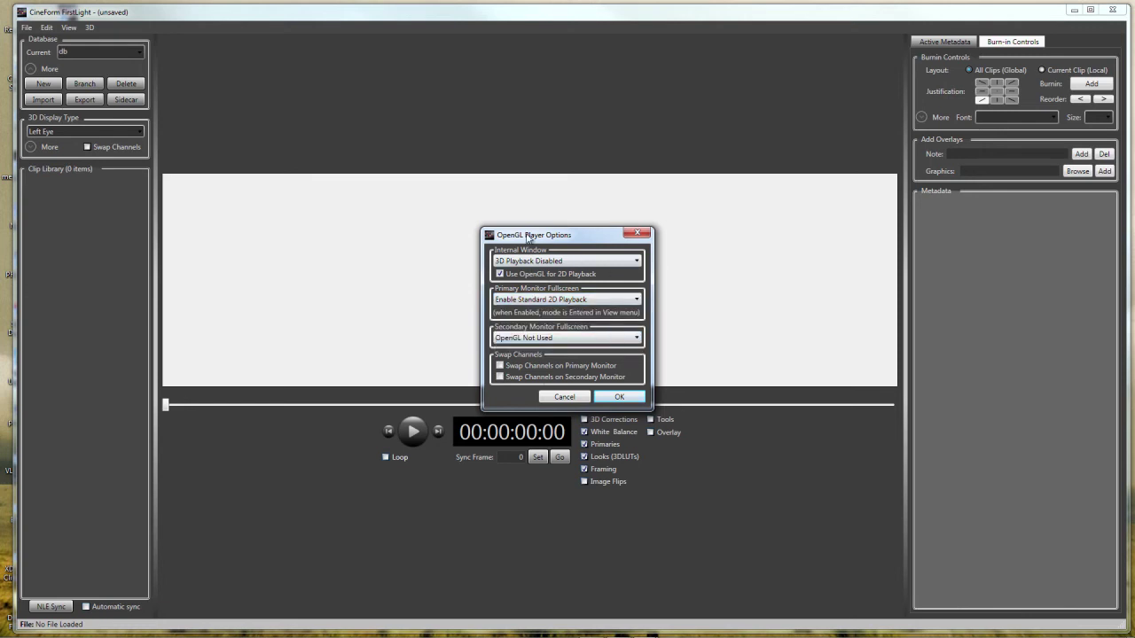
{"action": "left_click", "coordinate": [593, 263]}
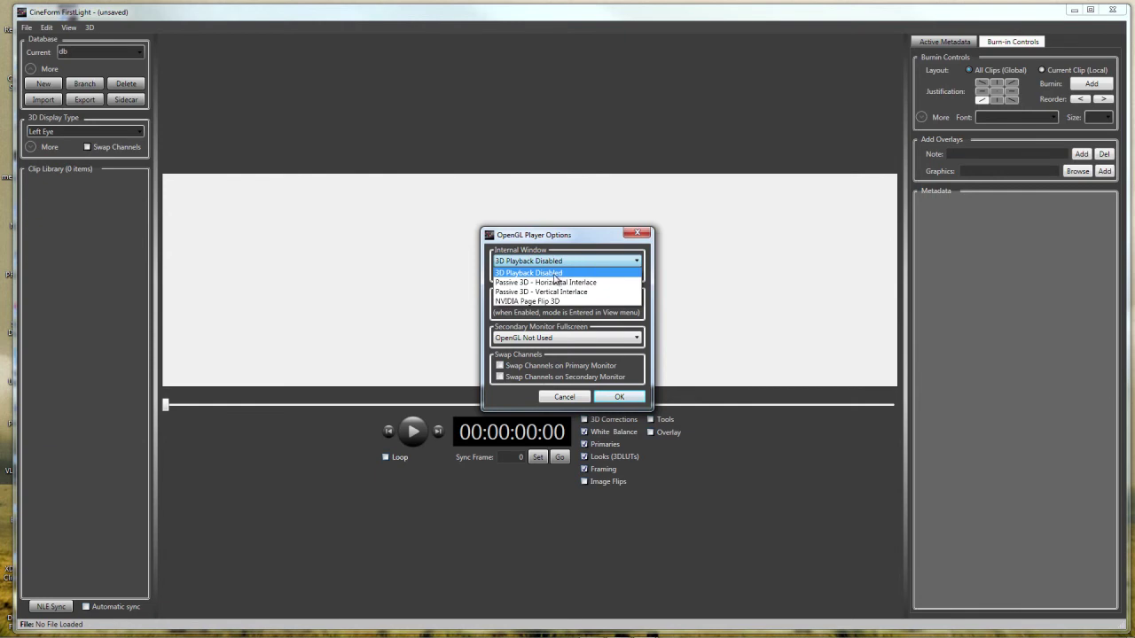
{"action": "left_click", "coordinate": [553, 273]}
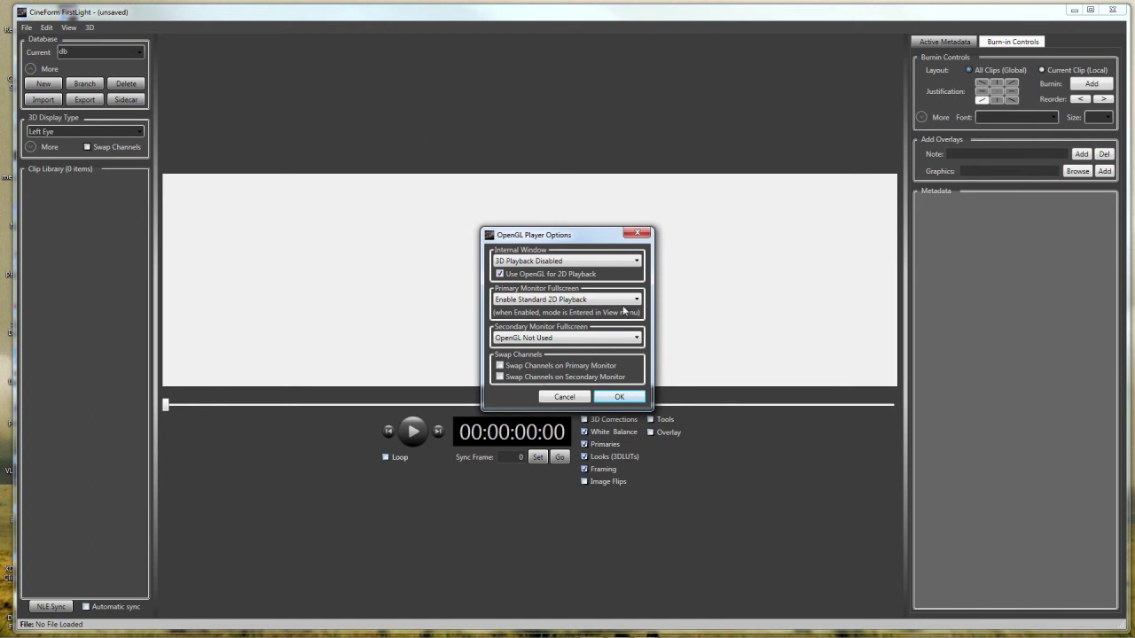
Set both primary and secondary monitor fullscreen to OpenGL Not Used and apply the OpenGL player options
{"action": "left_click", "coordinate": [603, 303]}
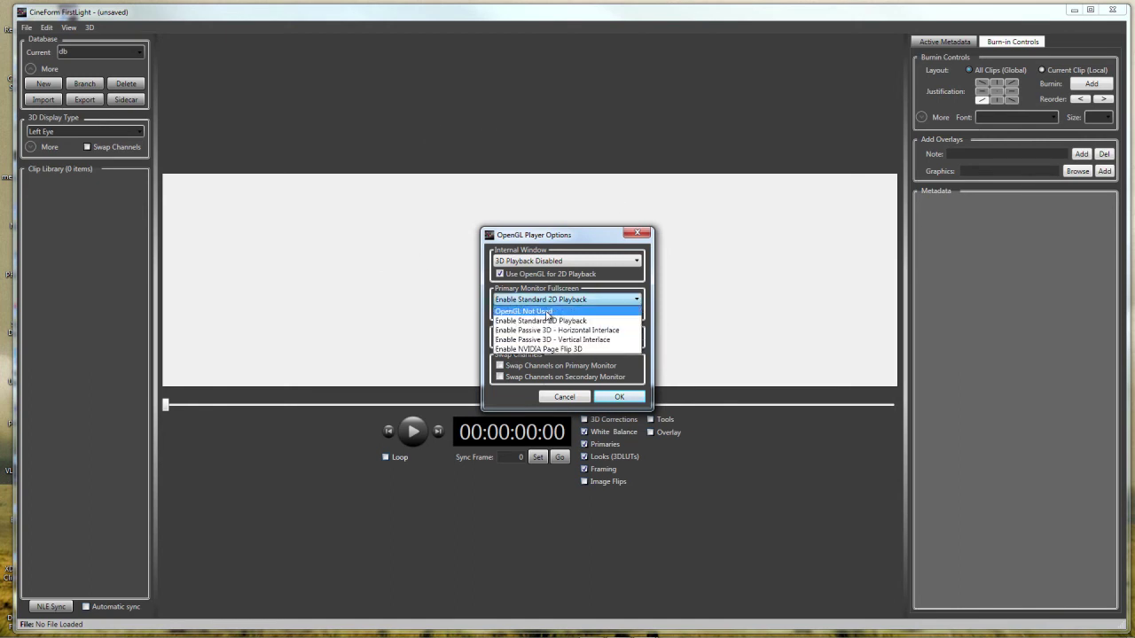
{"action": "left_click", "coordinate": [547, 315]}
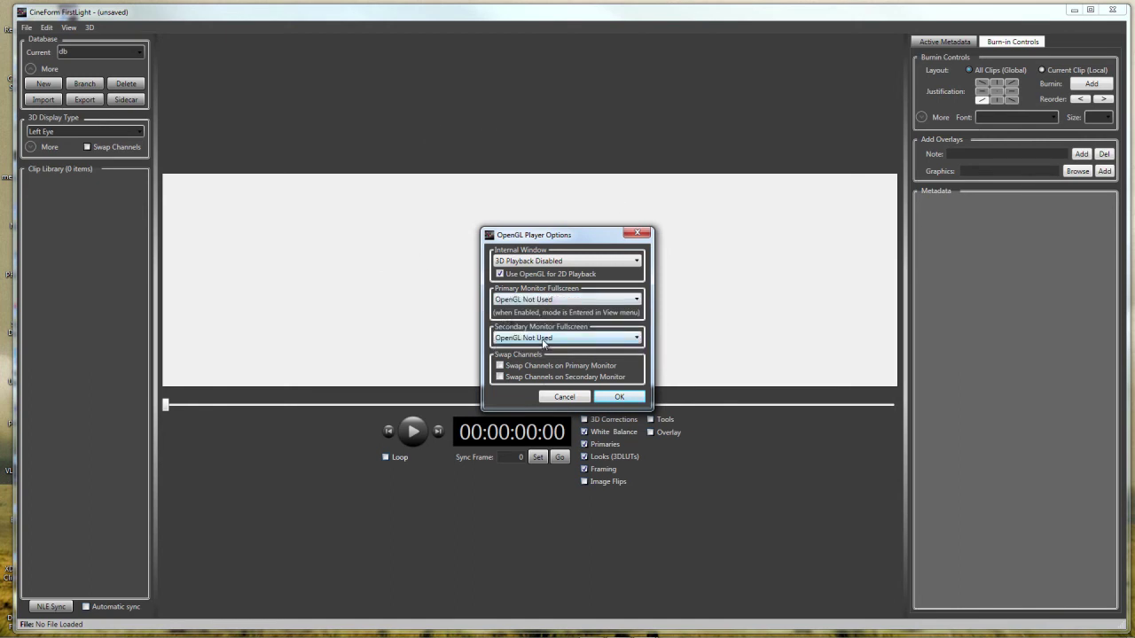
{"action": "left_click", "coordinate": [574, 344]}
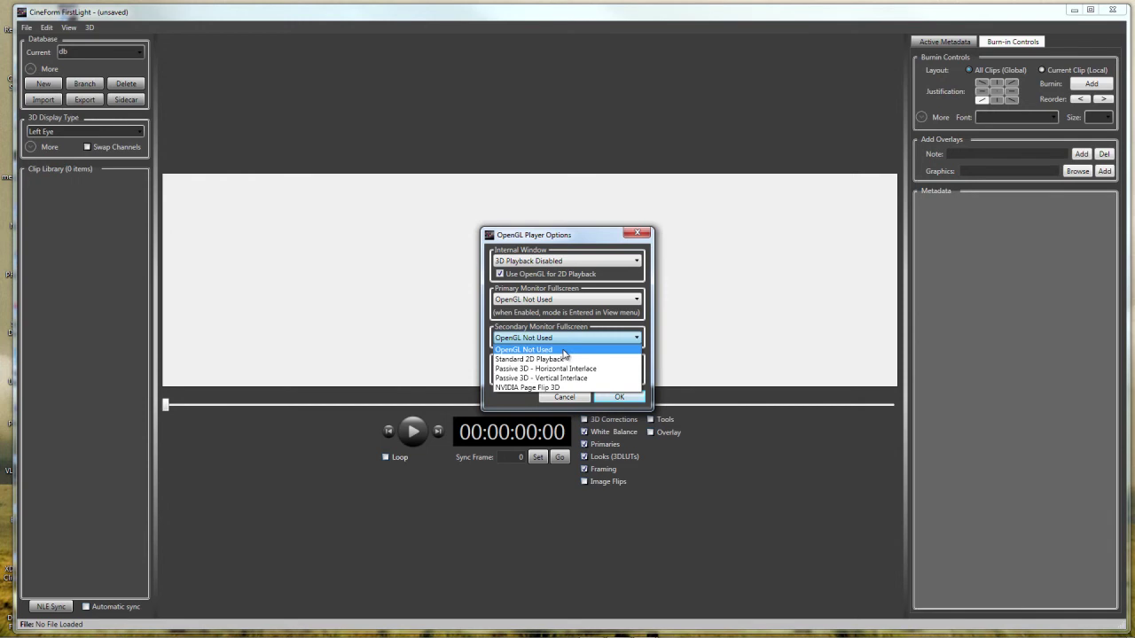
{"action": "left_click", "coordinate": [572, 350]}
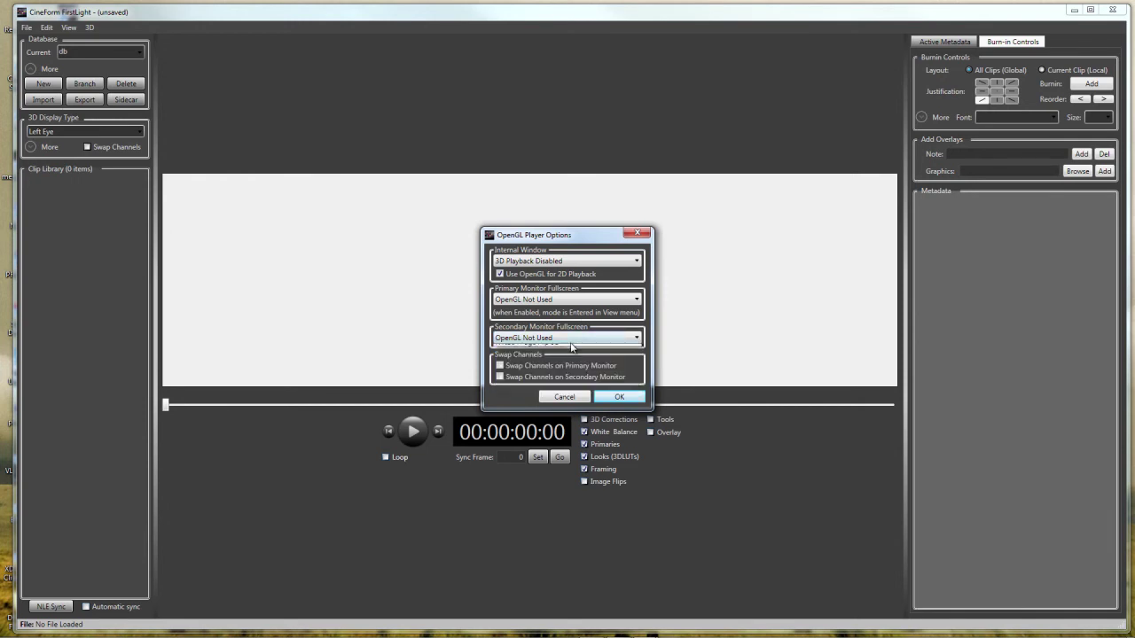
{"action": "left_click", "coordinate": [572, 339]}
{"action": "left_click", "coordinate": [558, 350]}
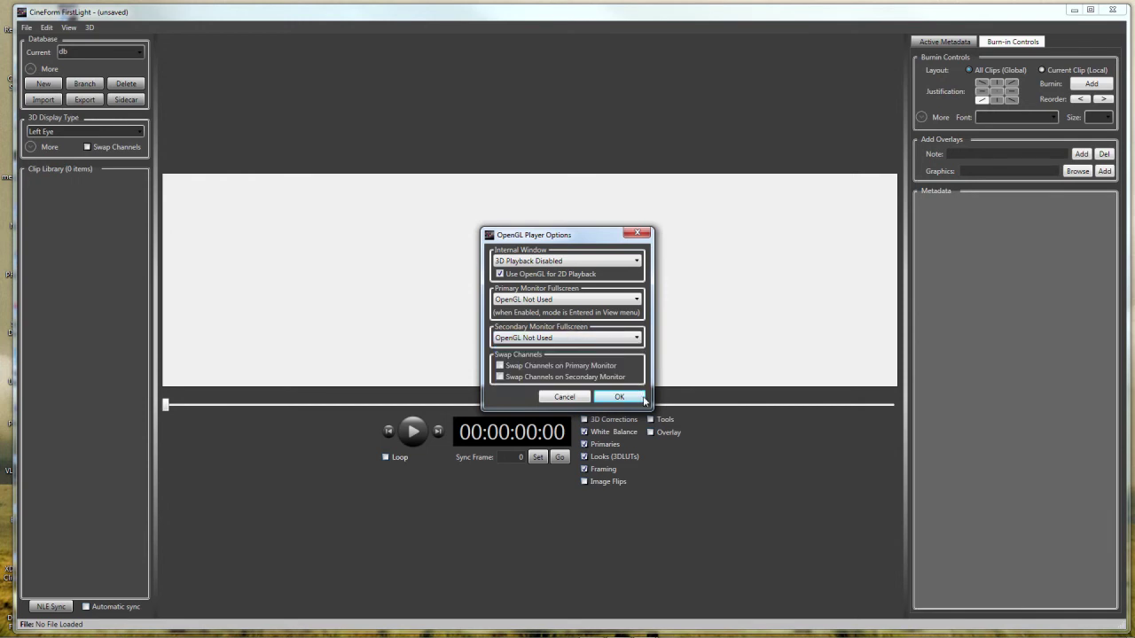
{"action": "left_click", "coordinate": [642, 397]}
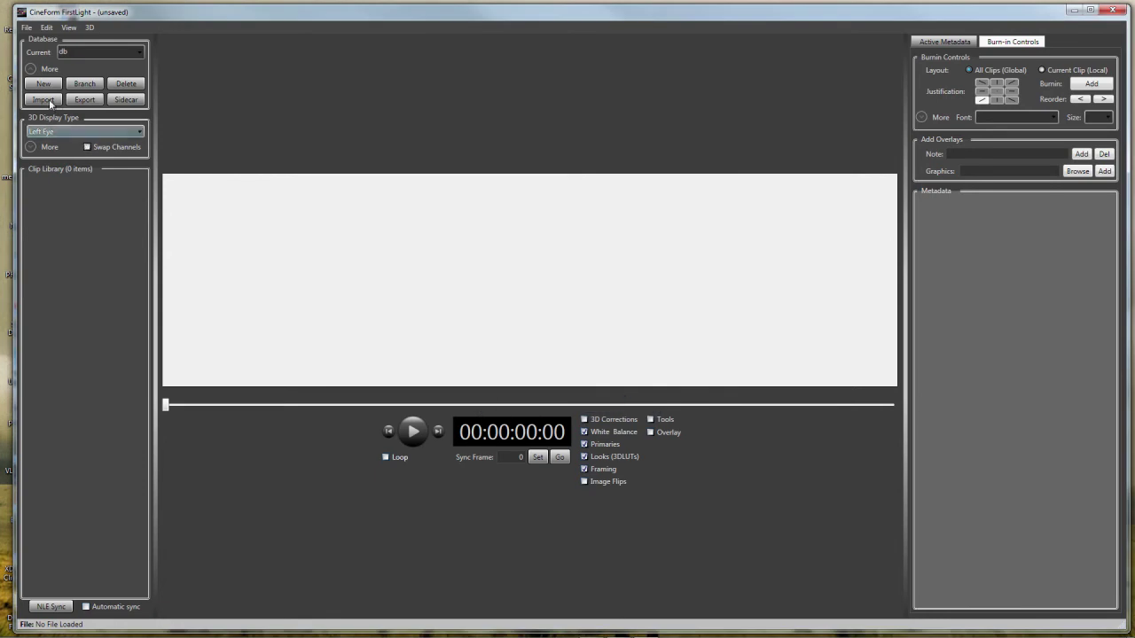
Import MVI_2581.avi, MVI_4762.avi and T02_4767_01.avi from the _Cineform folder into the clip library
{"action": "left_click", "coordinate": [27, 28]}
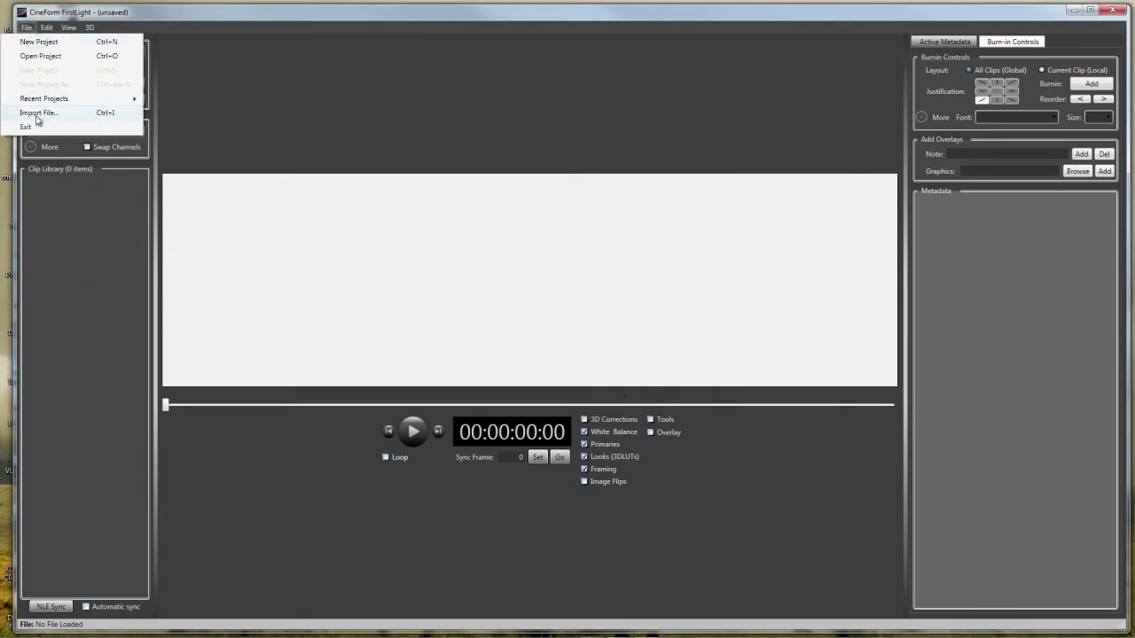
{"action": "left_click", "coordinate": [59, 243]}
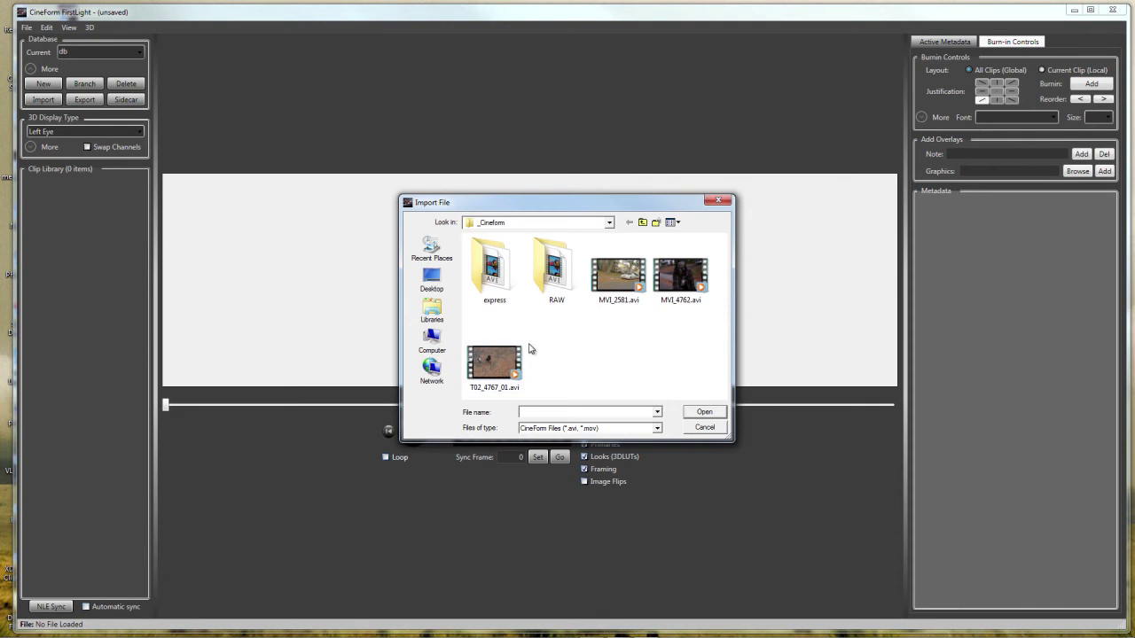
{"action": "left_click", "coordinate": [624, 286]}
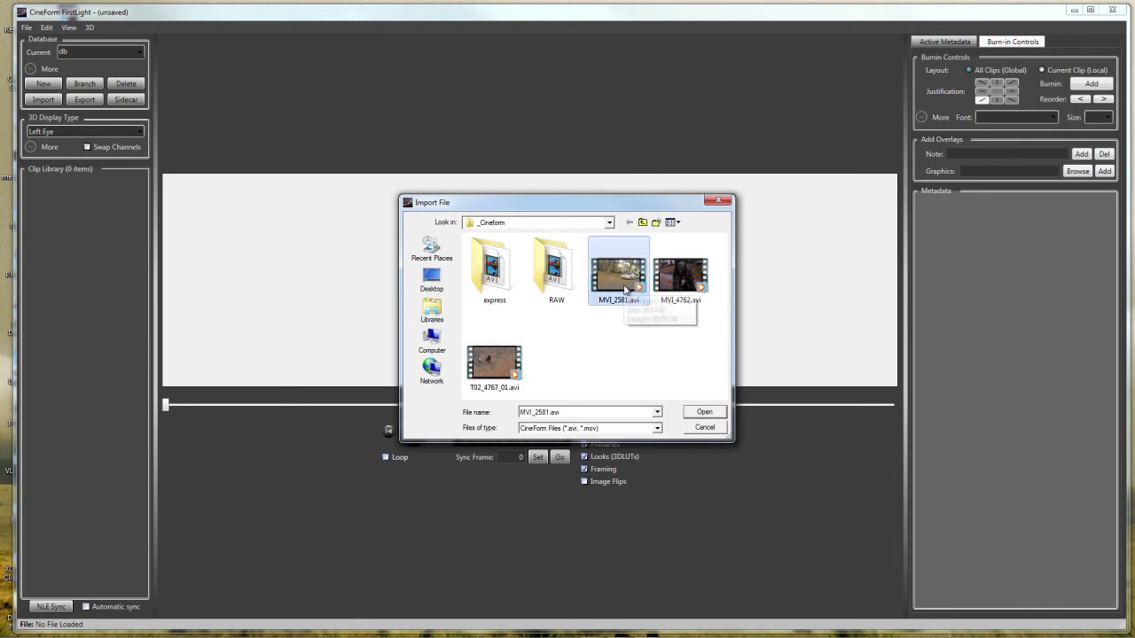
{"action": "left_click", "coordinate": [680, 275], "text": "ctrl"}
{"action": "left_click", "coordinate": [522, 374], "text": "ctrl"}
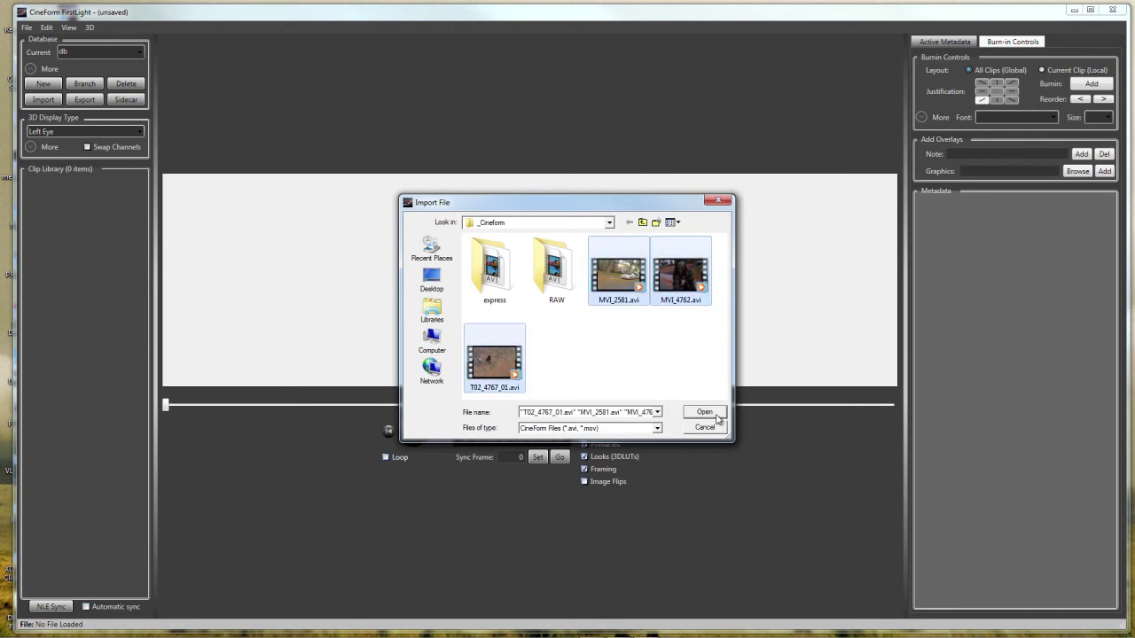
{"action": "left_click", "coordinate": [715, 410]}
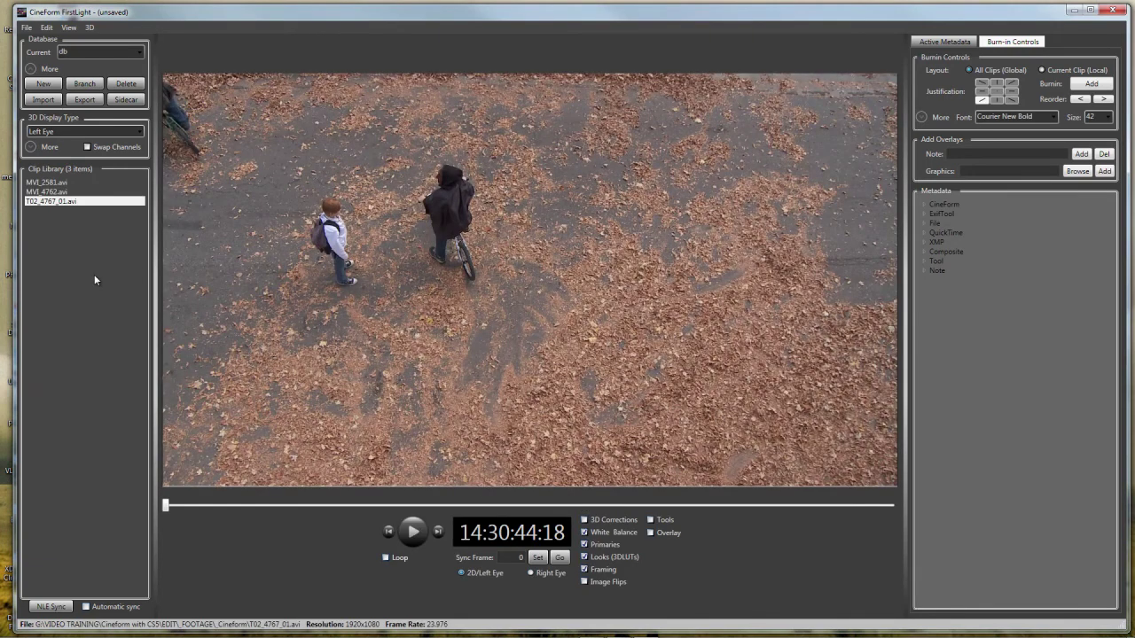
Examine the active metadata of the imported clips, including the input curve and primaries options under Workspace Curves
{"action": "left_click", "coordinate": [945, 45]}
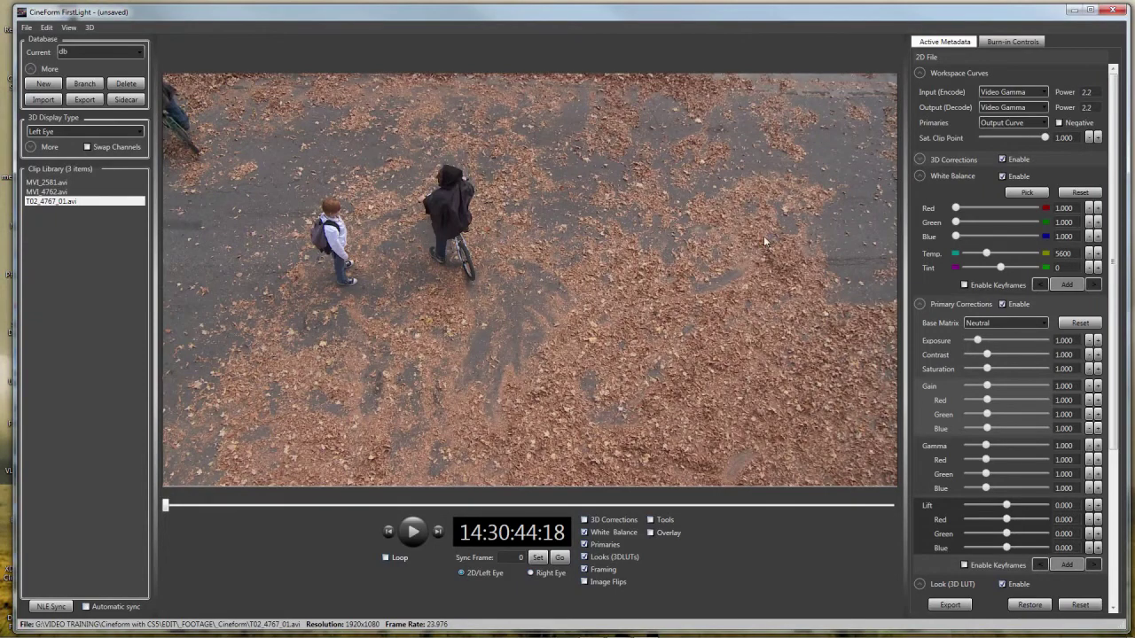
{"action": "left_click", "coordinate": [1044, 92]}
{"action": "left_click", "coordinate": [1044, 94]}
{"action": "left_click", "coordinate": [1044, 92]}
{"action": "left_click", "coordinate": [1041, 121]}
{"action": "left_click", "coordinate": [1040, 120]}
{"action": "left_click", "coordinate": [1041, 123]}
{"action": "left_click", "coordinate": [1042, 125]}
{"action": "left_click", "coordinate": [46, 181]}
{"action": "left_click", "coordinate": [46, 191]}
{"action": "left_click", "coordinate": [46, 201]}
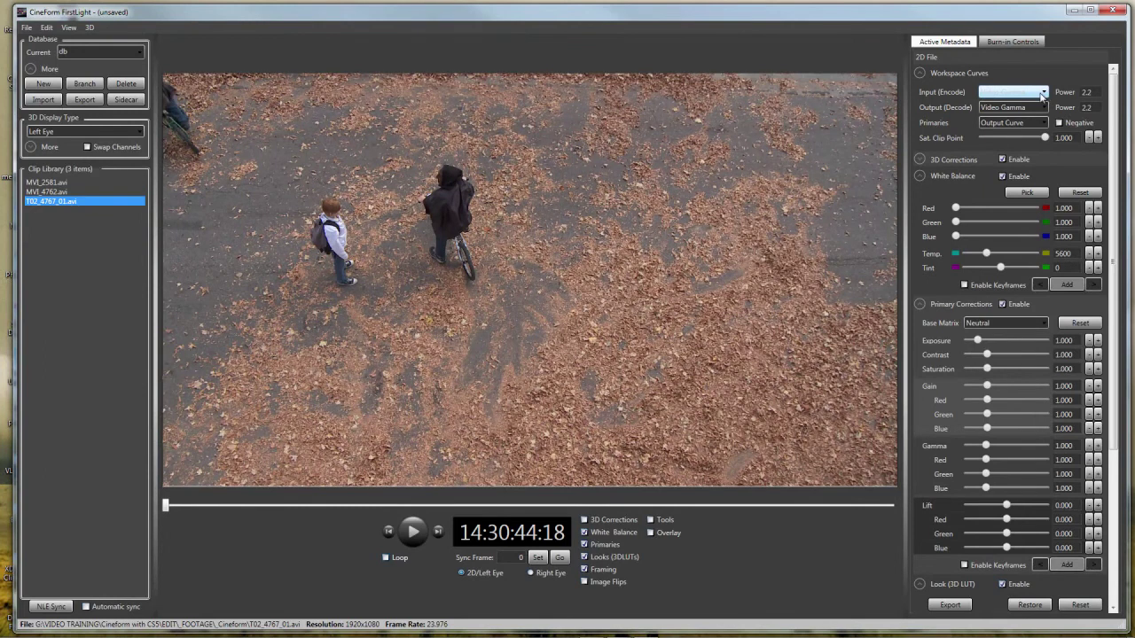
Set the T02_4767_01.avi clip's input and output curves to Linear Light and its primaries to Linear
{"action": "left_click", "coordinate": [1043, 94]}
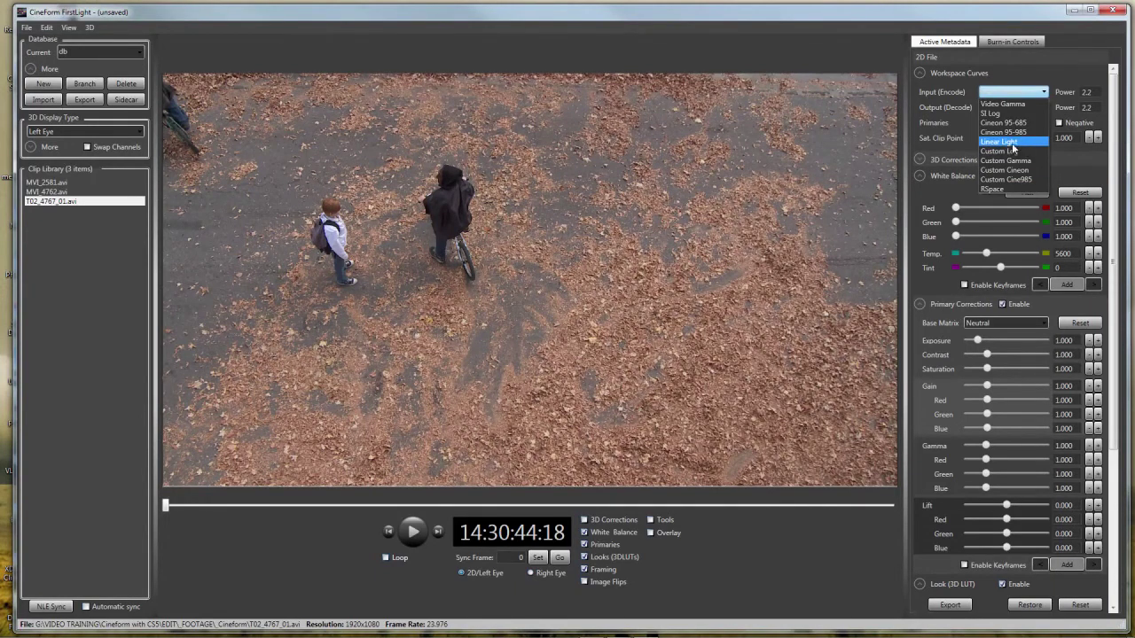
{"action": "left_click", "coordinate": [1012, 143]}
{"action": "left_click", "coordinate": [1022, 107]}
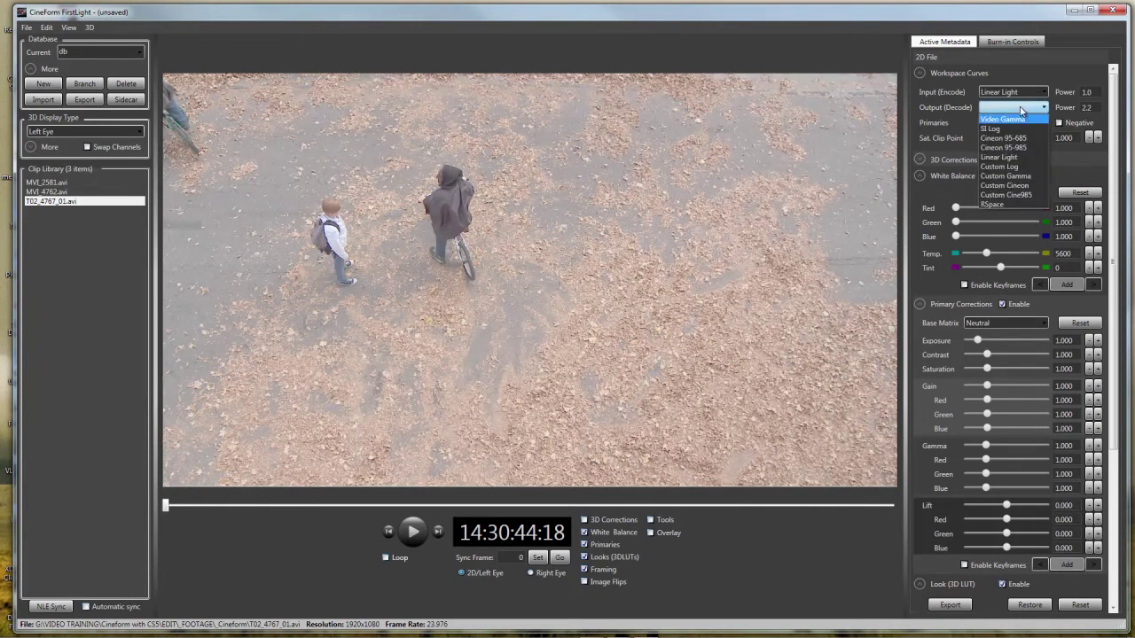
{"action": "left_click", "coordinate": [1015, 157]}
{"action": "left_click", "coordinate": [1026, 122]}
{"action": "left_click", "coordinate": [1008, 143]}
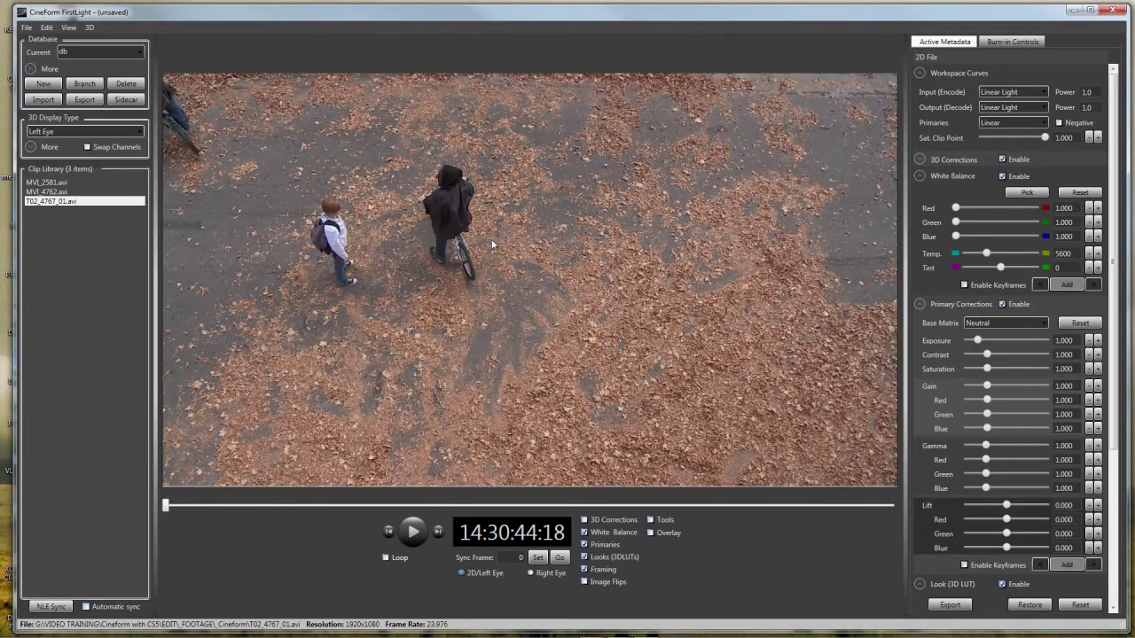
Set both the output and input workspace curves back to Video Gamma, keeping the primaries on Linear
{"action": "left_click", "coordinate": [1044, 125]}
{"action": "left_click", "coordinate": [1011, 137]}
{"action": "left_click", "coordinate": [1032, 109]}
{"action": "left_click", "coordinate": [1015, 124]}
{"action": "left_click", "coordinate": [1026, 93]}
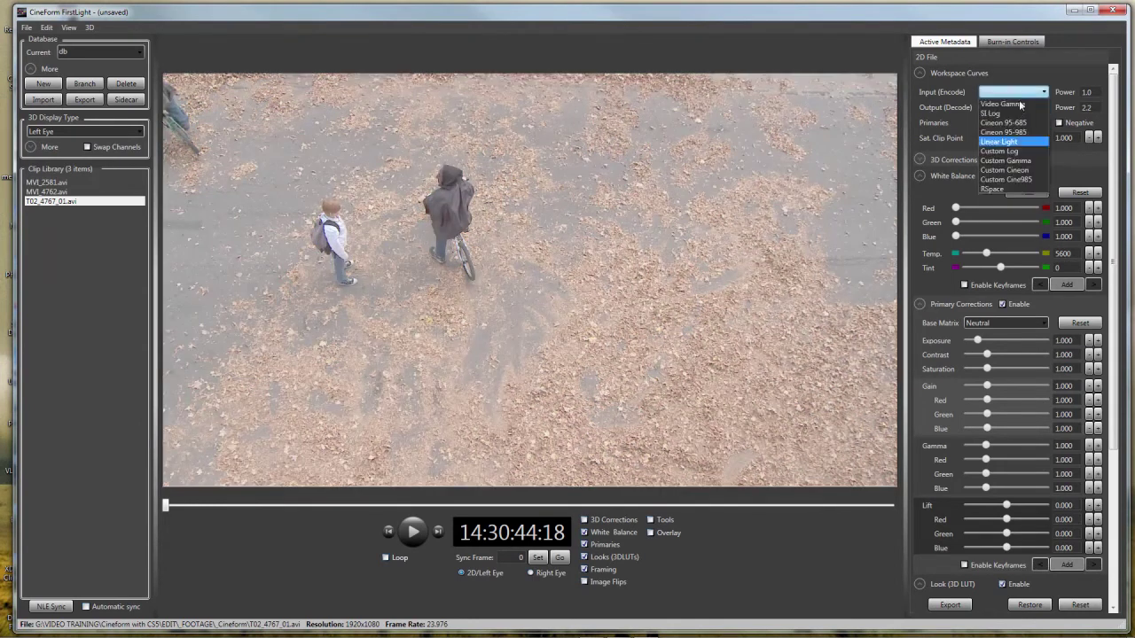
{"action": "left_click", "coordinate": [1019, 98]}
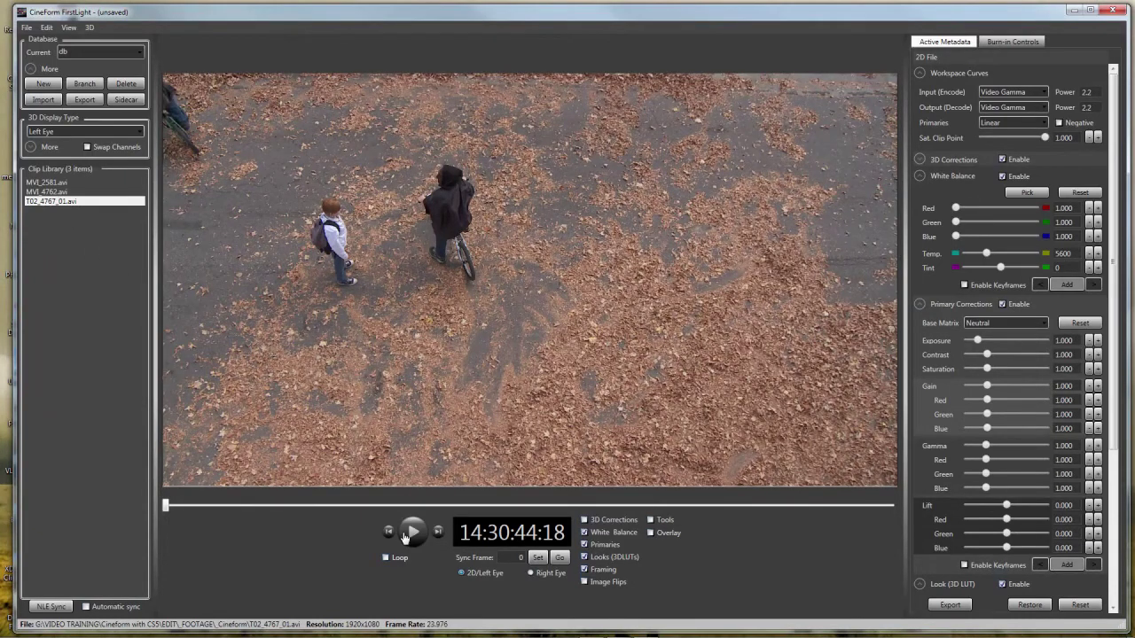
Move the playhead to 14:31:18:23 and briefly view the 3D Corrections options
{"action": "left_click_drag", "start_coordinate": [166, 507], "coordinate": [521, 503]}
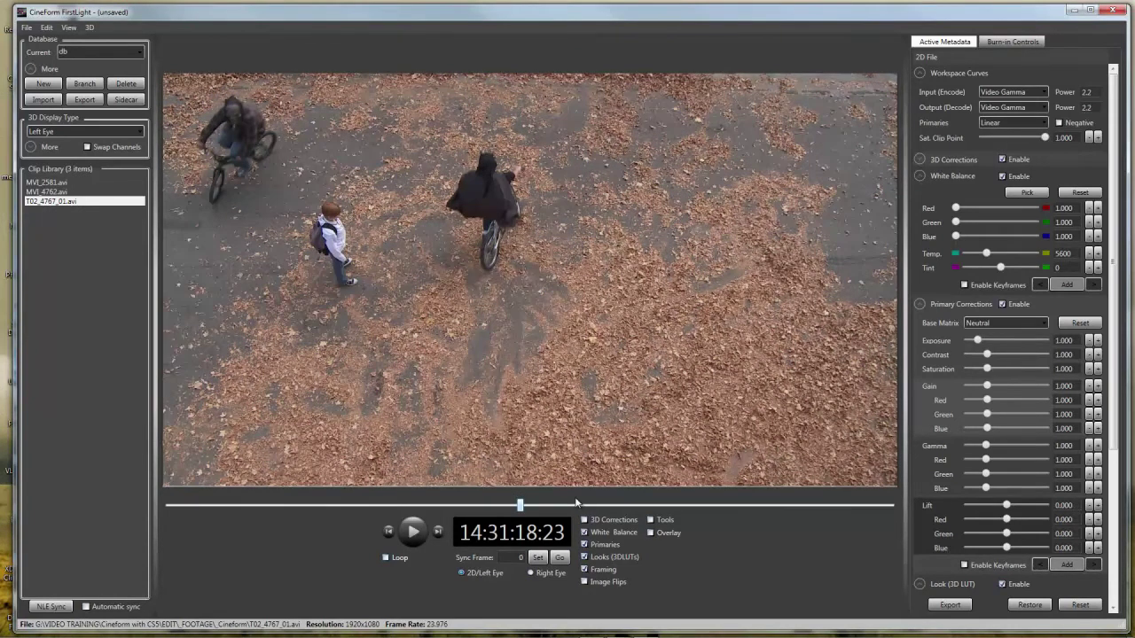
{"action": "left_click", "coordinate": [920, 161]}
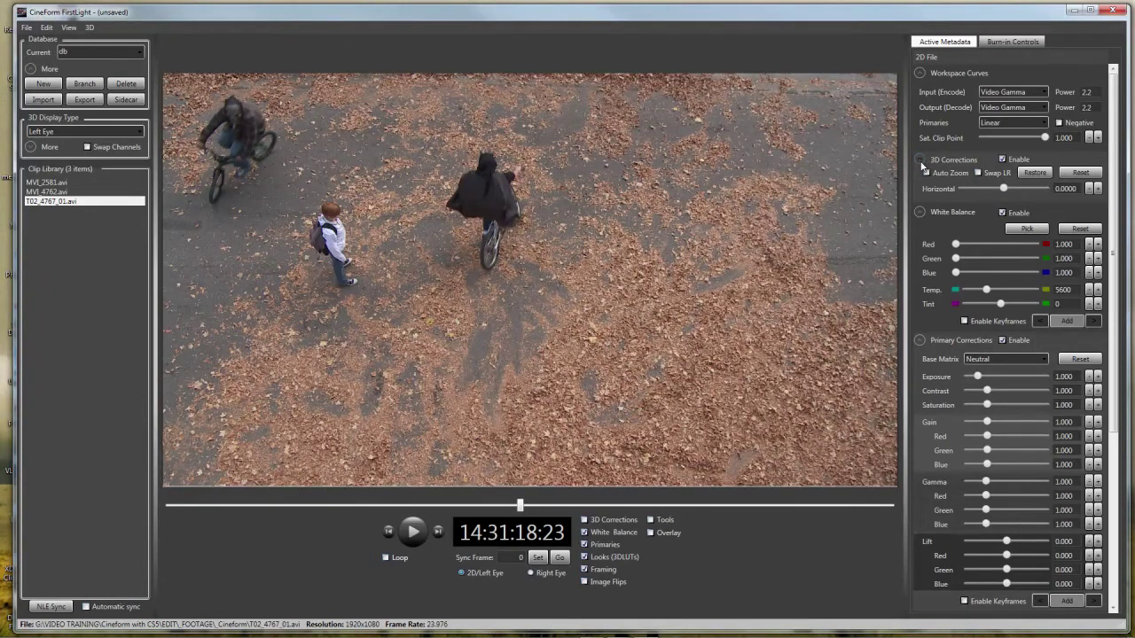
{"action": "left_click", "coordinate": [922, 164]}
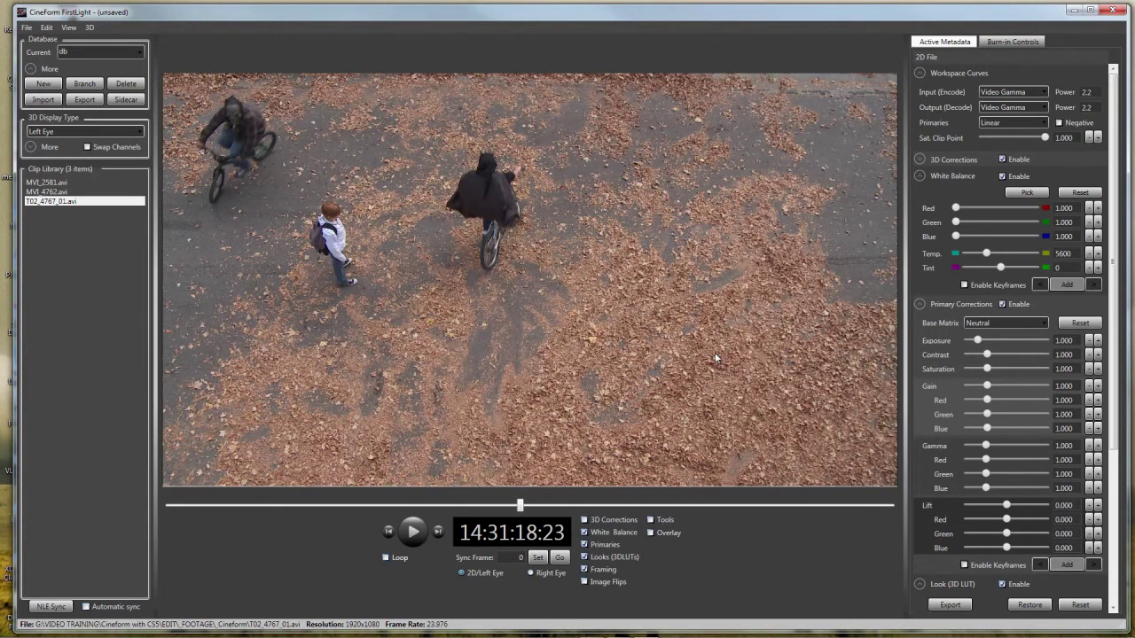
Pick the white balance from the boy's white jacket and adjust the temperature to about 6413
{"action": "left_click", "coordinate": [1078, 252]}
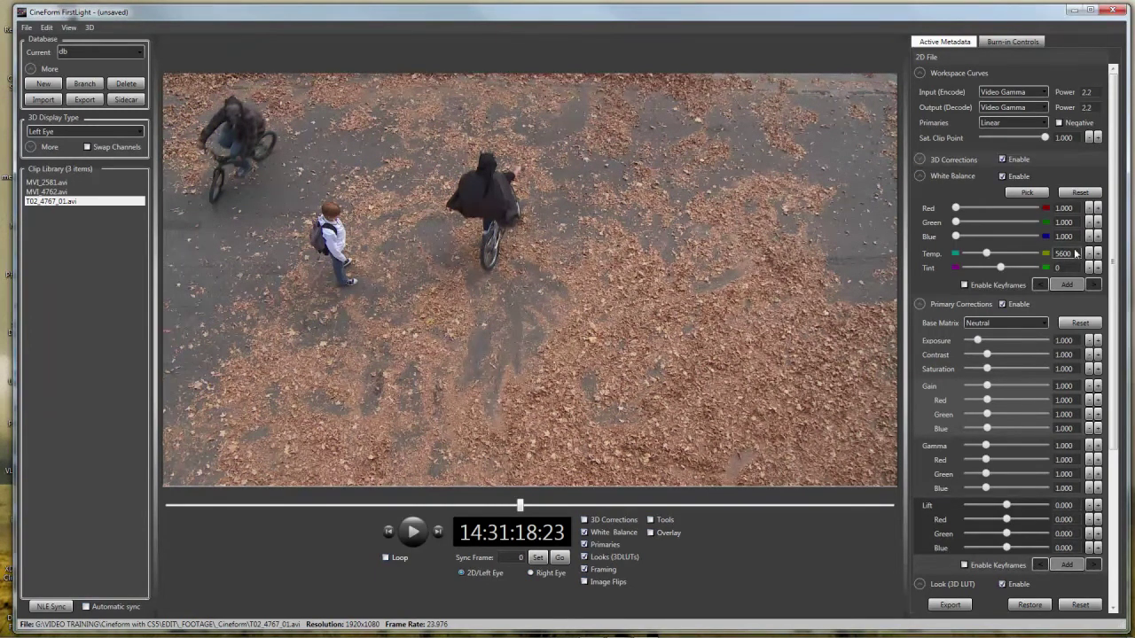
{"action": "left_click", "coordinate": [1027, 194]}
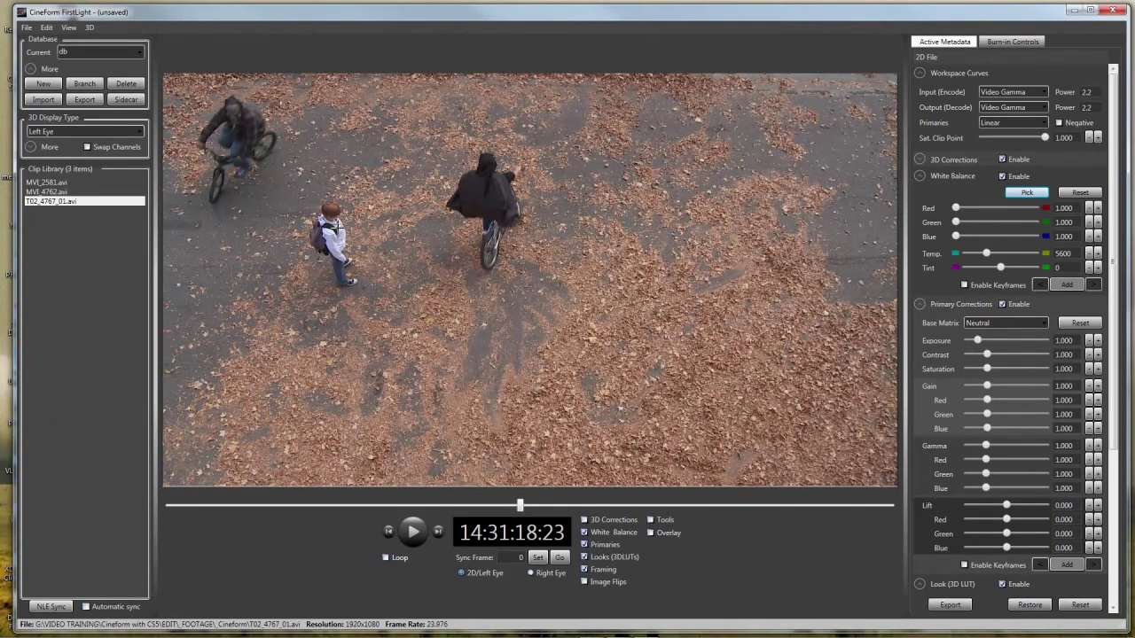
{"action": "left_click", "coordinate": [338, 232]}
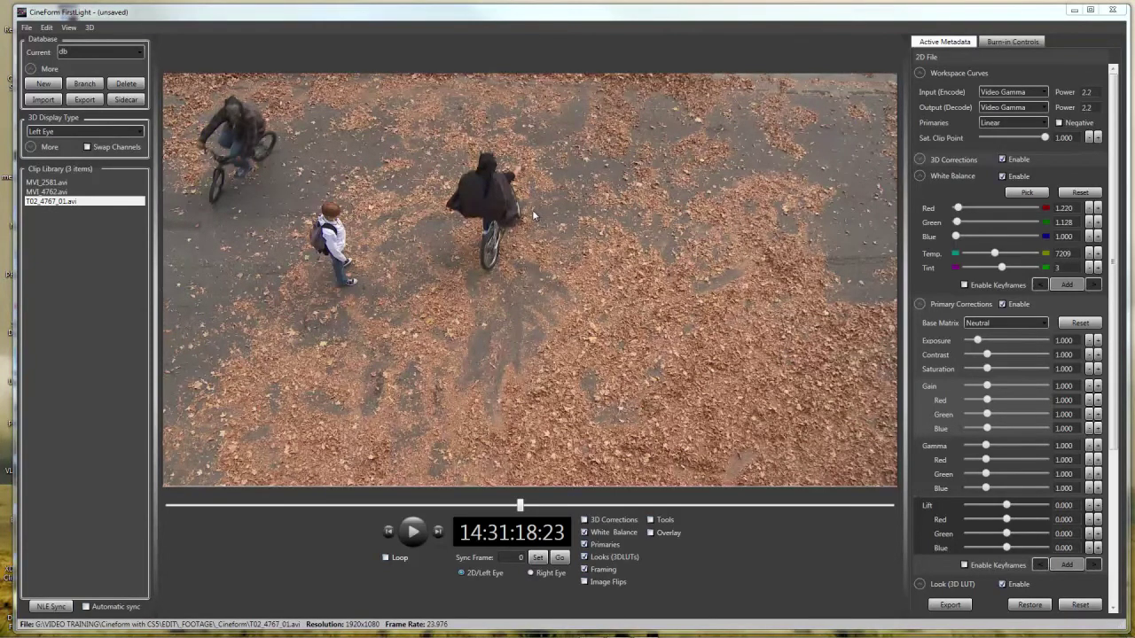
{"action": "left_click_drag", "start_coordinate": [995, 254], "coordinate": [992, 257]}
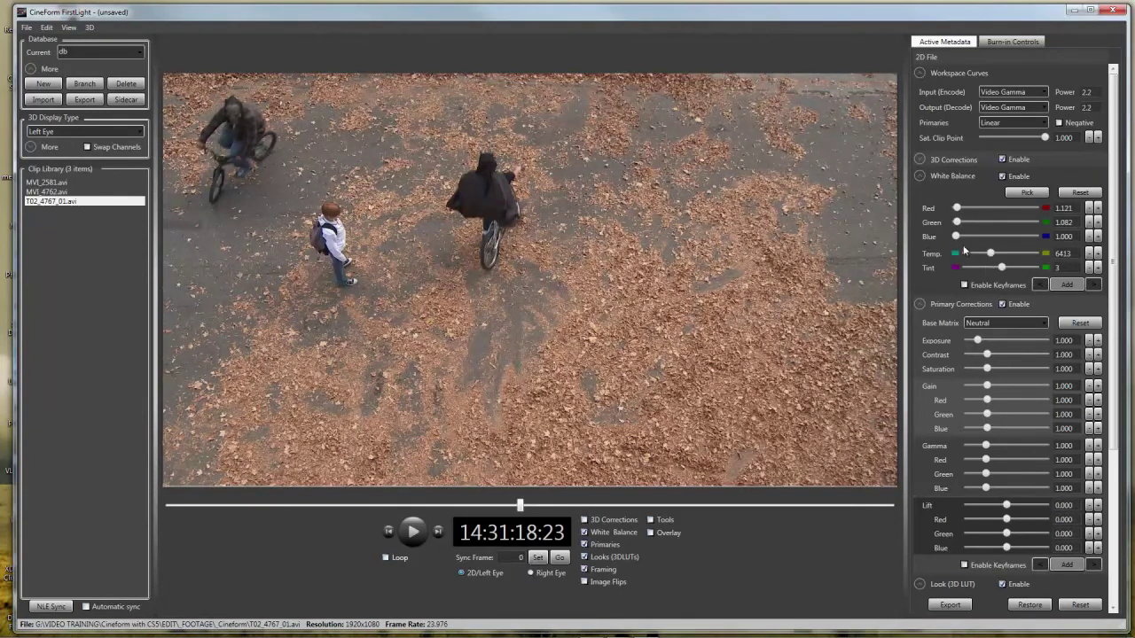
Try extreme primary corrections with exposure about 3.565 and contrast and saturation at 4.000, and reset them all
{"action": "scroll", "coordinate": [1116, 241], "scroll_direction": "down", "scroll_amount": 3}
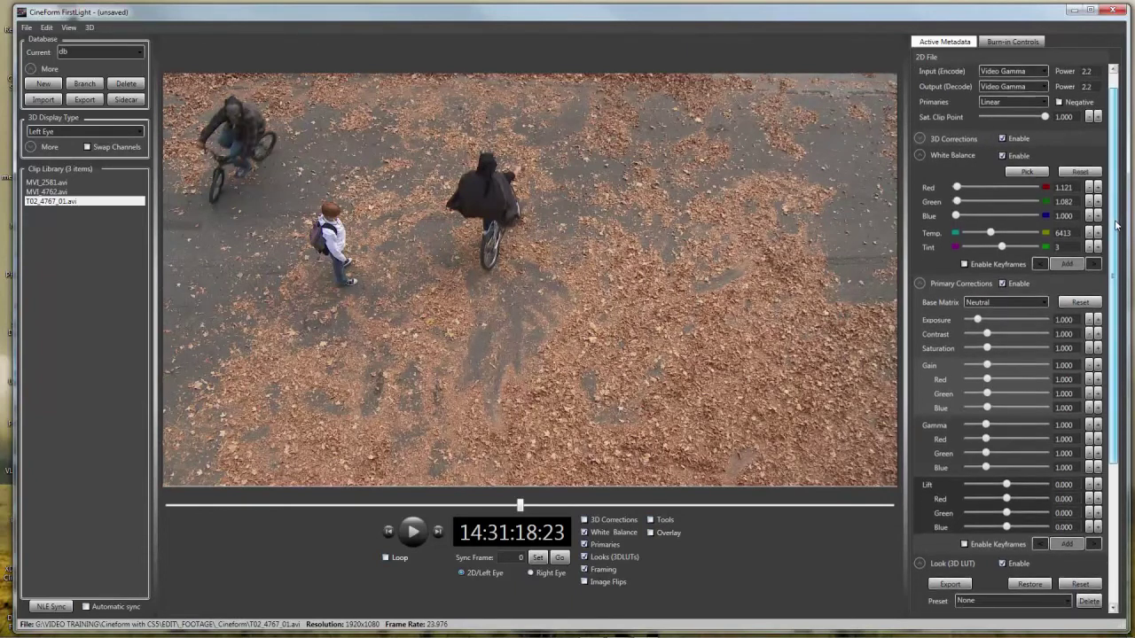
{"action": "left_click_drag", "start_coordinate": [1116, 241], "coordinate": [1113, 258]}
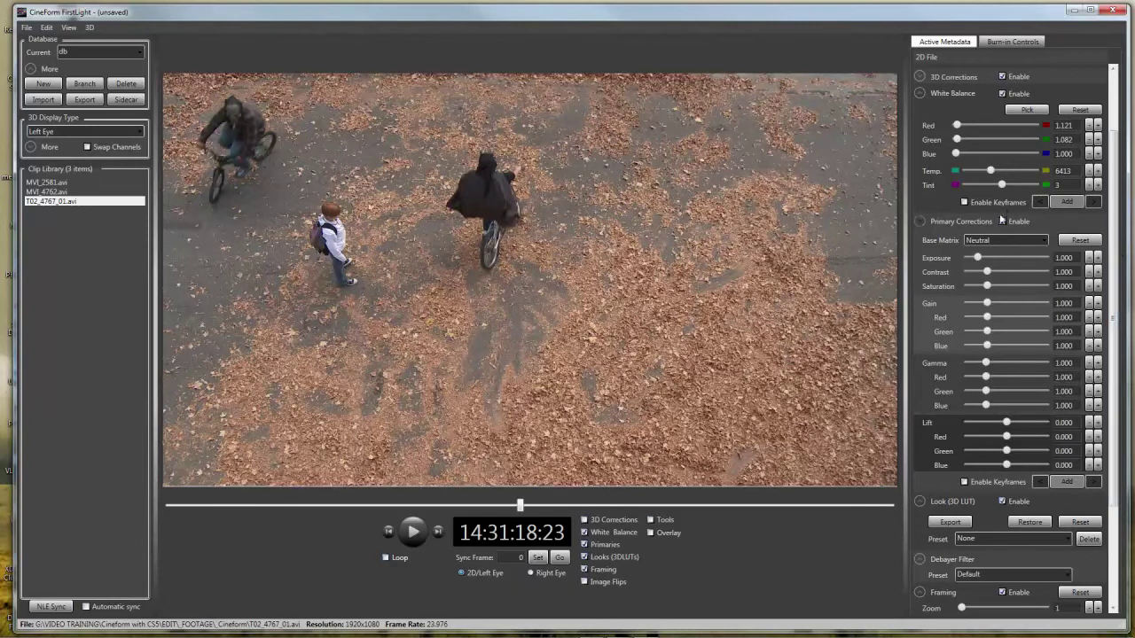
{"action": "left_click_drag", "start_coordinate": [978, 258], "coordinate": [1003, 258]}
{"action": "left_click_drag", "start_coordinate": [987, 273], "coordinate": [1058, 278]}
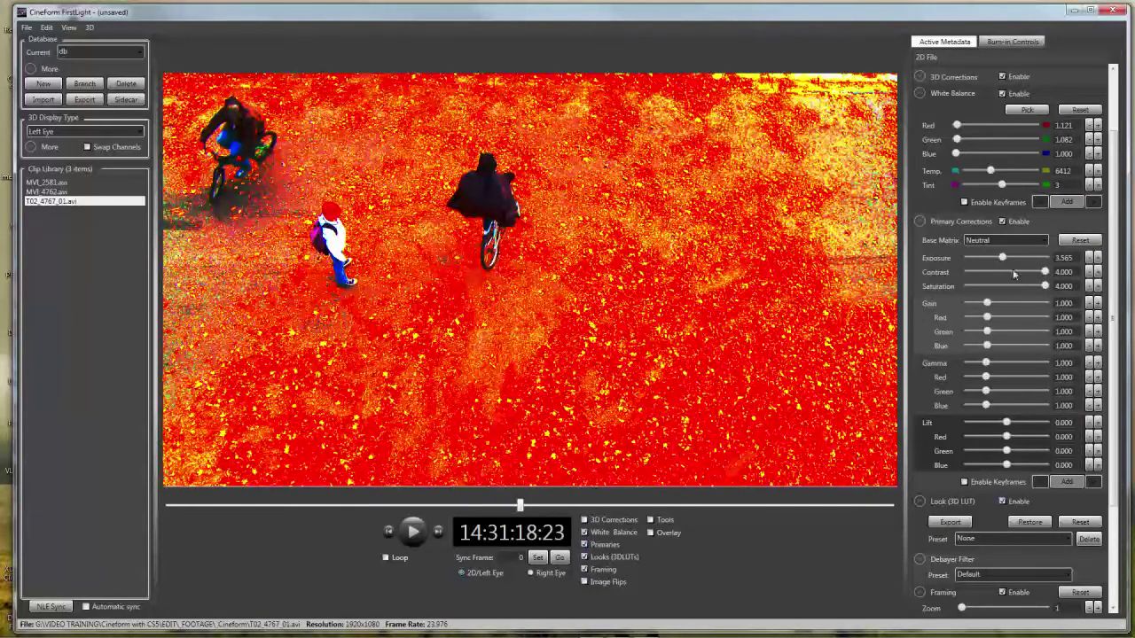
{"action": "left_click_drag", "start_coordinate": [1003, 258], "coordinate": [980, 264]}
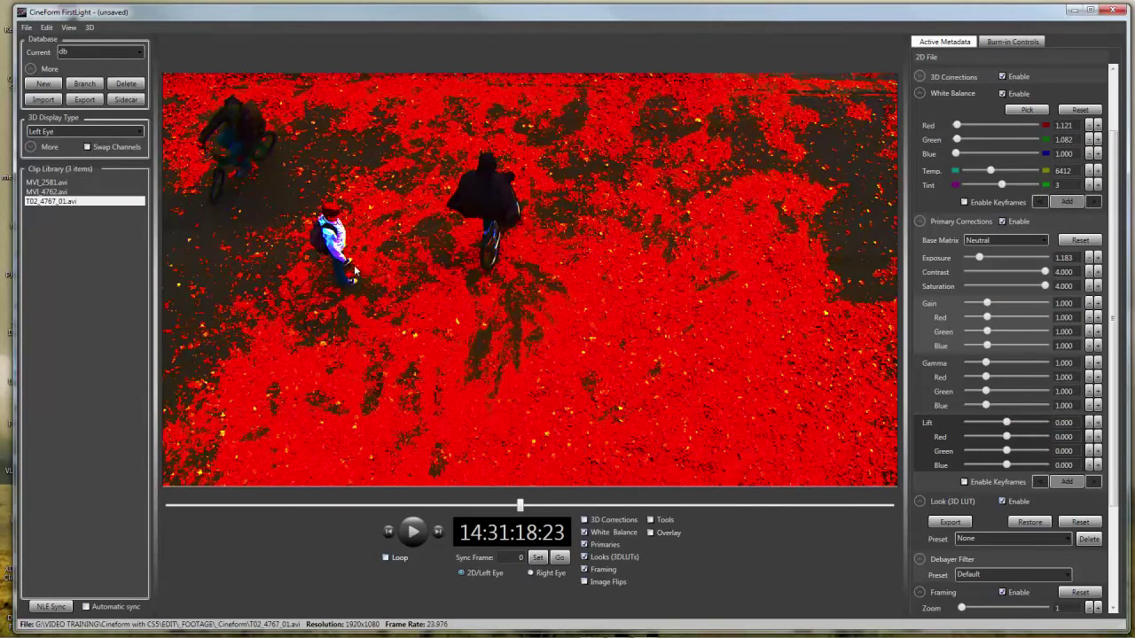
{"action": "left_click", "coordinate": [1085, 243]}
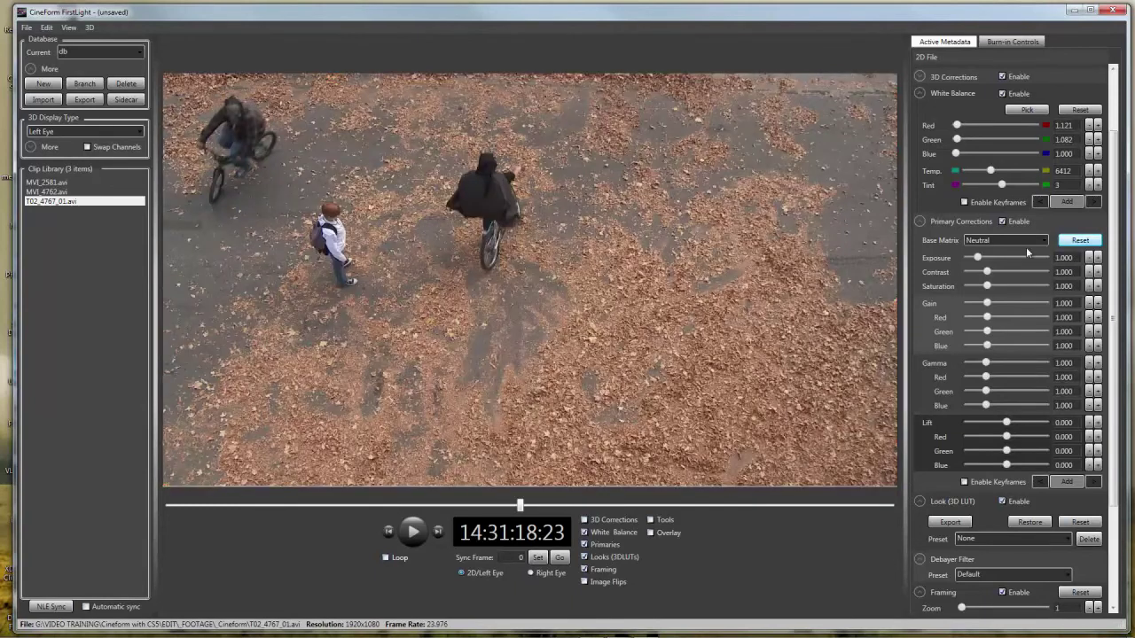
Lower the overall gain in the primary corrections to about 0.908
{"action": "left_click_drag", "start_coordinate": [1115, 230], "coordinate": [1115, 257]}
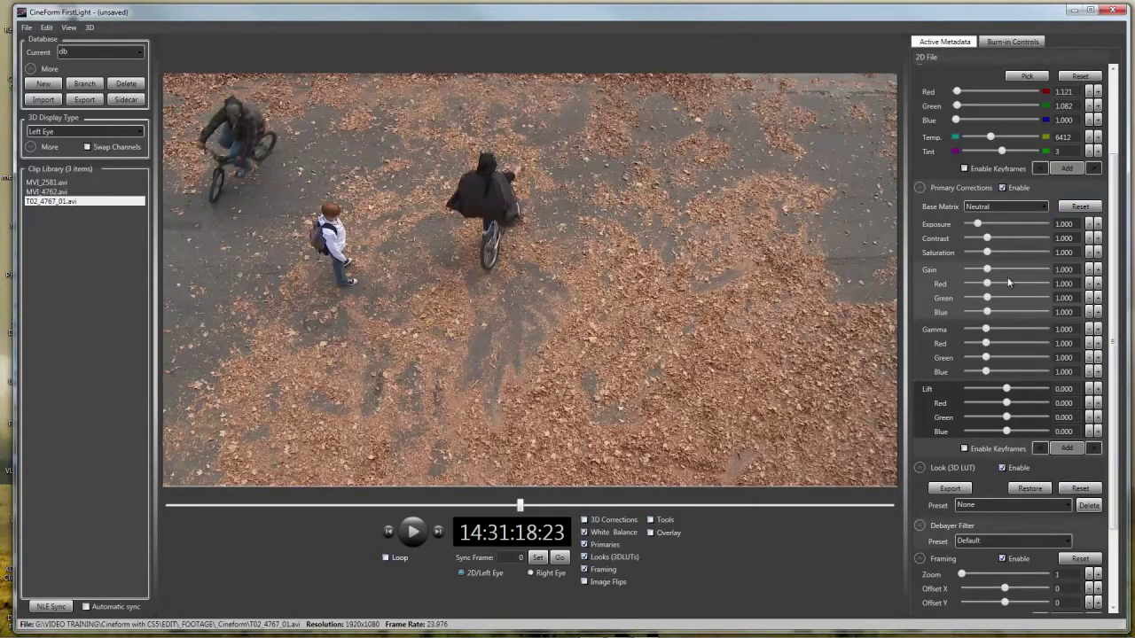
{"action": "left_click_drag", "start_coordinate": [988, 270], "coordinate": [987, 275]}
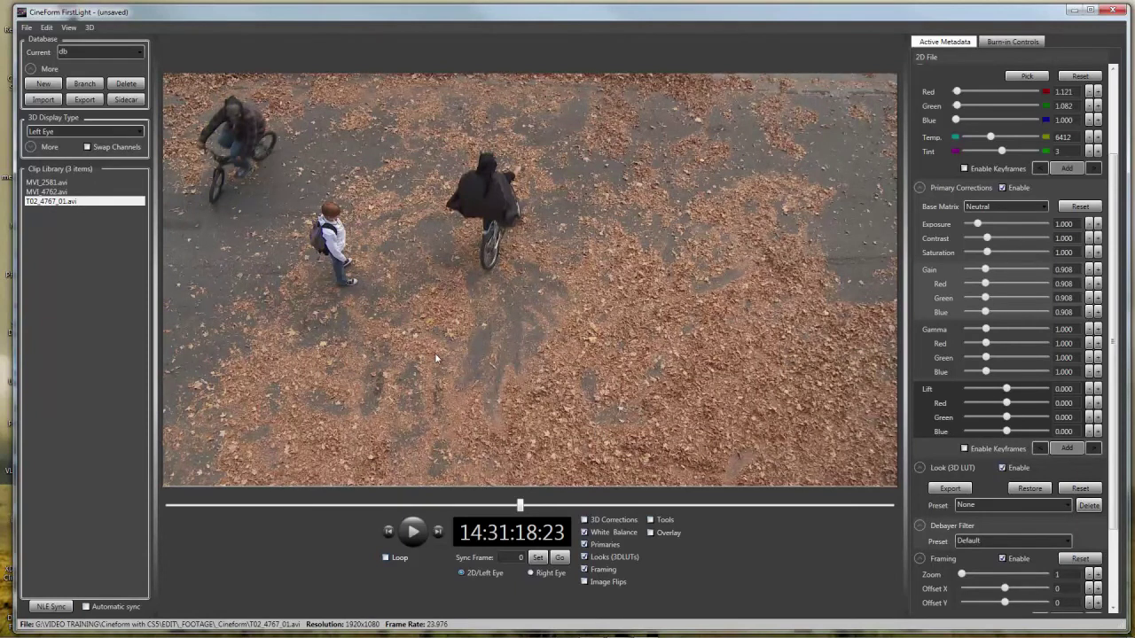
Examine the clip's burn-in metadata categories, including XMP, QuickTime, File, ExifTool and CineForm
{"action": "left_click", "coordinate": [1012, 44]}
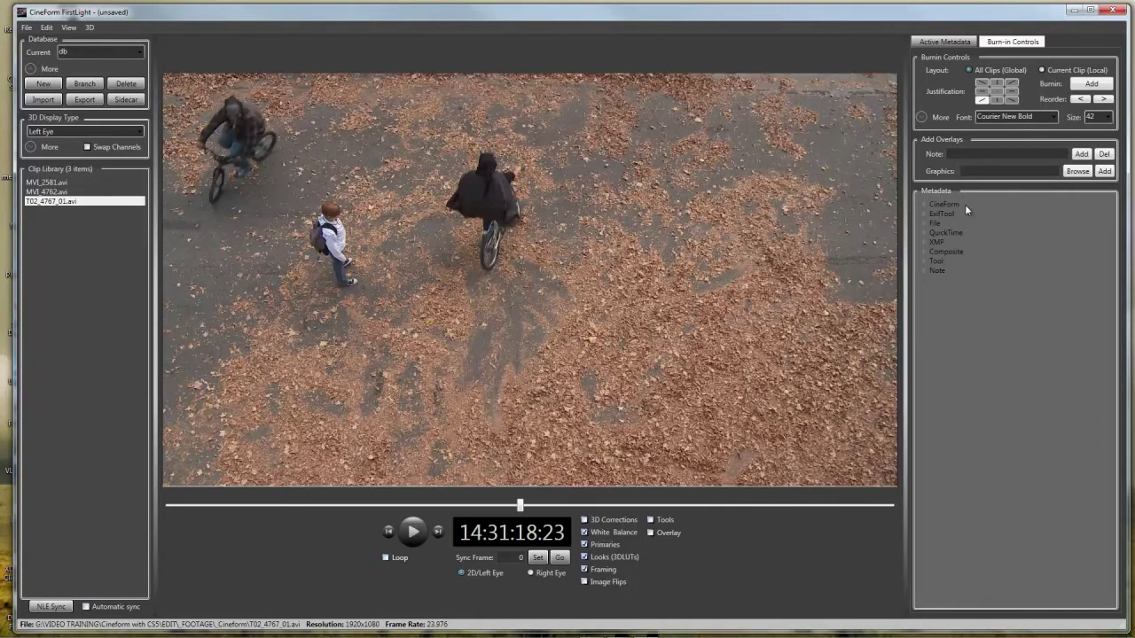
{"action": "left_click", "coordinate": [924, 263]}
{"action": "left_click", "coordinate": [925, 240]}
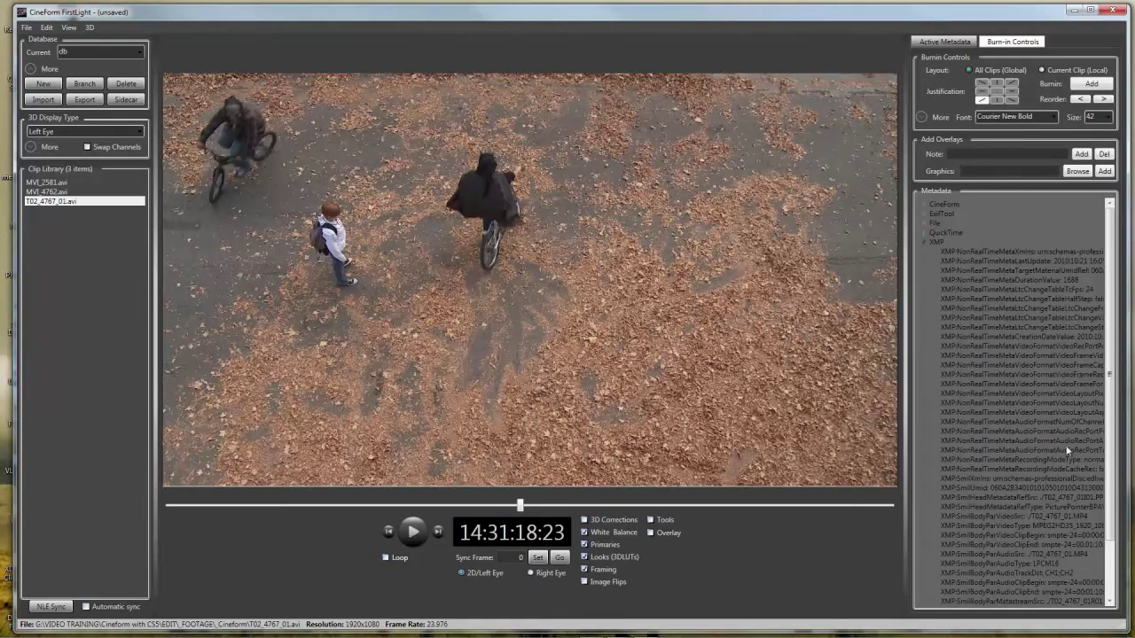
{"action": "scroll", "coordinate": [1113, 420], "scroll_direction": "down", "scroll_amount": 2}
{"action": "scroll", "coordinate": [1117, 423], "scroll_direction": "up", "scroll_amount": 2}
{"action": "left_click", "coordinate": [925, 241]}
{"action": "left_click", "coordinate": [924, 233]}
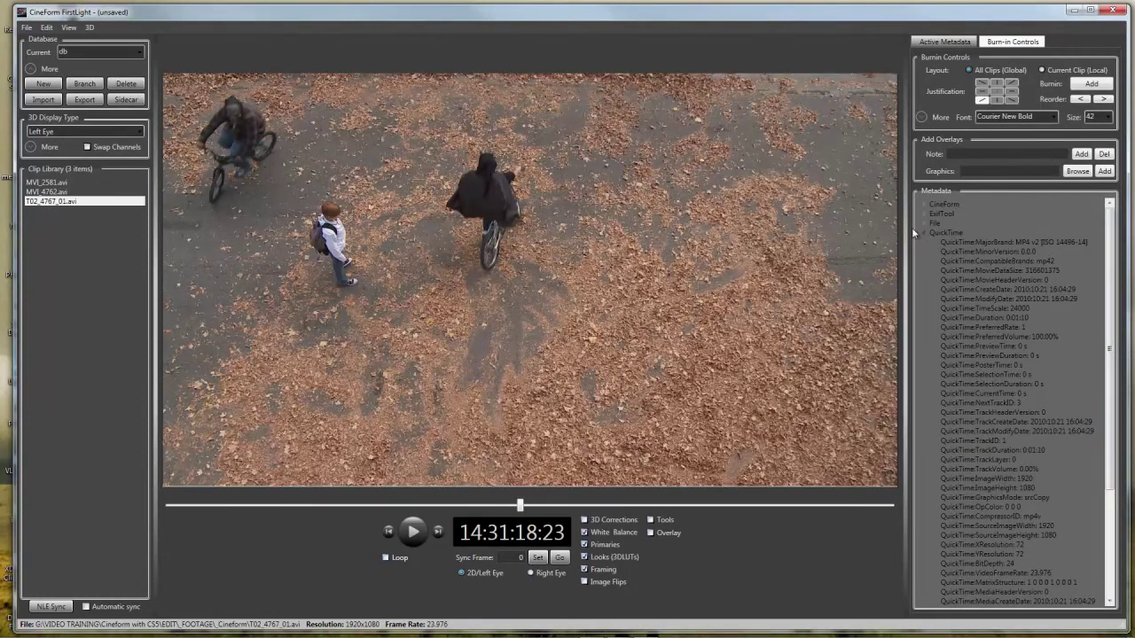
{"action": "left_click", "coordinate": [924, 233]}
{"action": "left_click", "coordinate": [924, 224]}
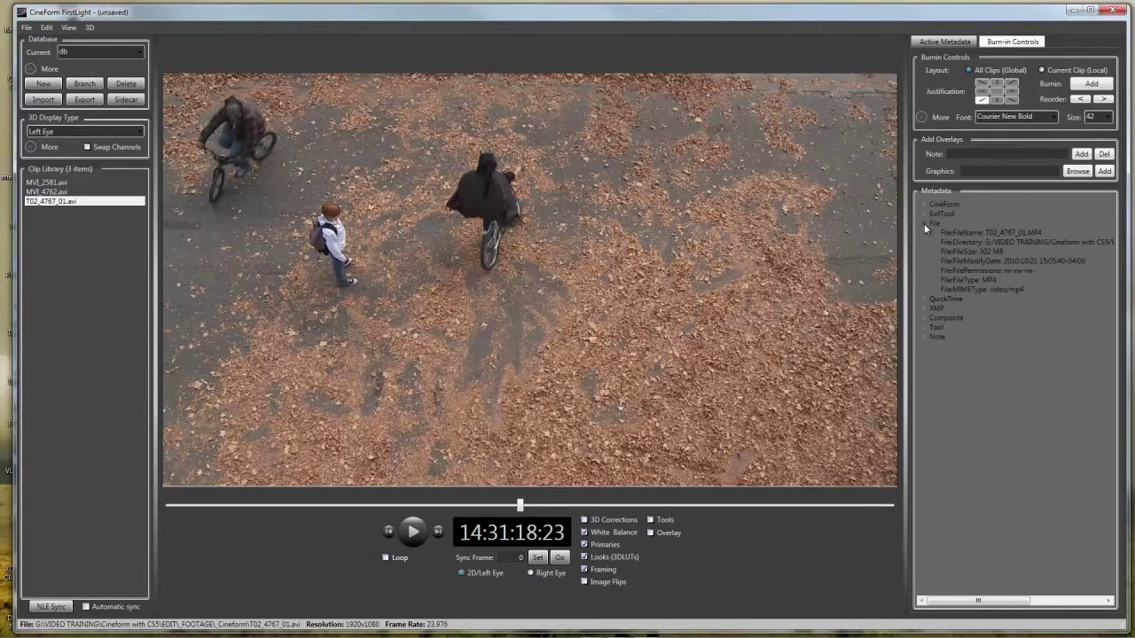
{"action": "left_click", "coordinate": [924, 223]}
{"action": "left_click", "coordinate": [923, 214]}
{"action": "left_click", "coordinate": [922, 214]}
{"action": "left_click", "coordinate": [922, 205]}
{"action": "left_click", "coordinate": [926, 206]}
Add the RGB histogram tool as a burn-in and remove the RGB waveform burn-in
{"action": "left_click", "coordinate": [924, 262]}
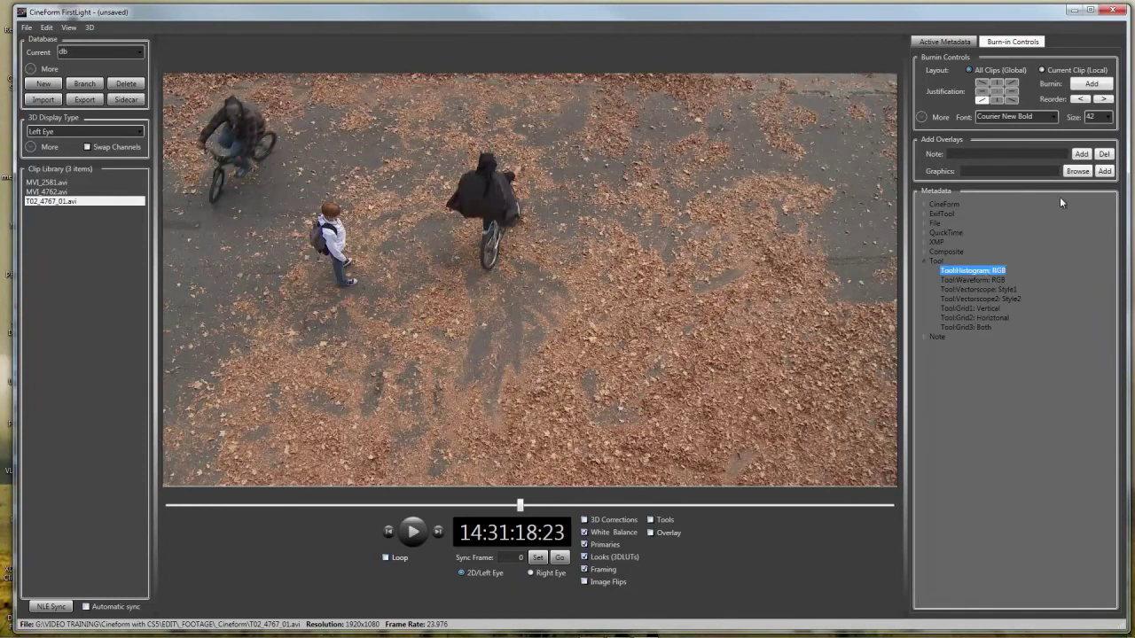
{"action": "left_click", "coordinate": [1089, 84]}
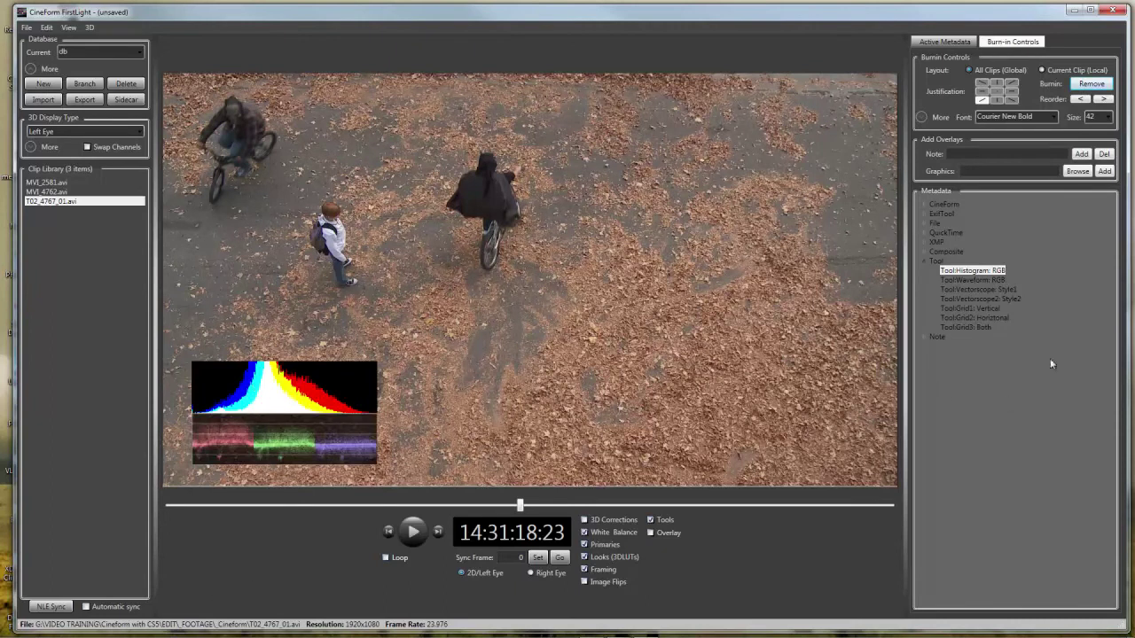
{"action": "left_click", "coordinate": [1000, 282]}
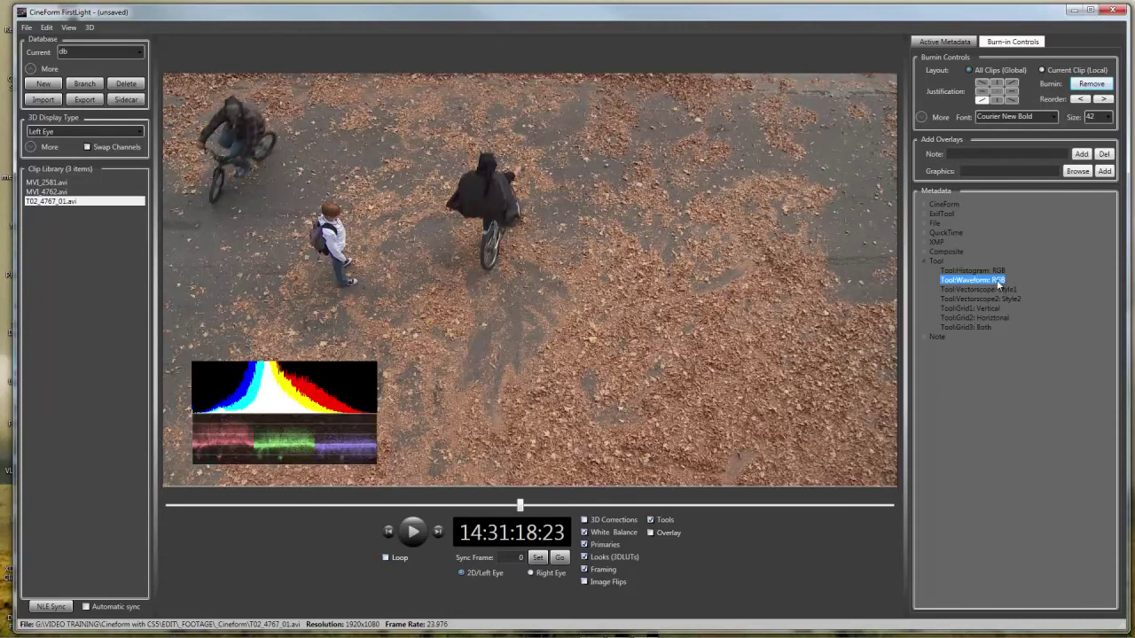
{"action": "left_click", "coordinate": [1092, 84]}
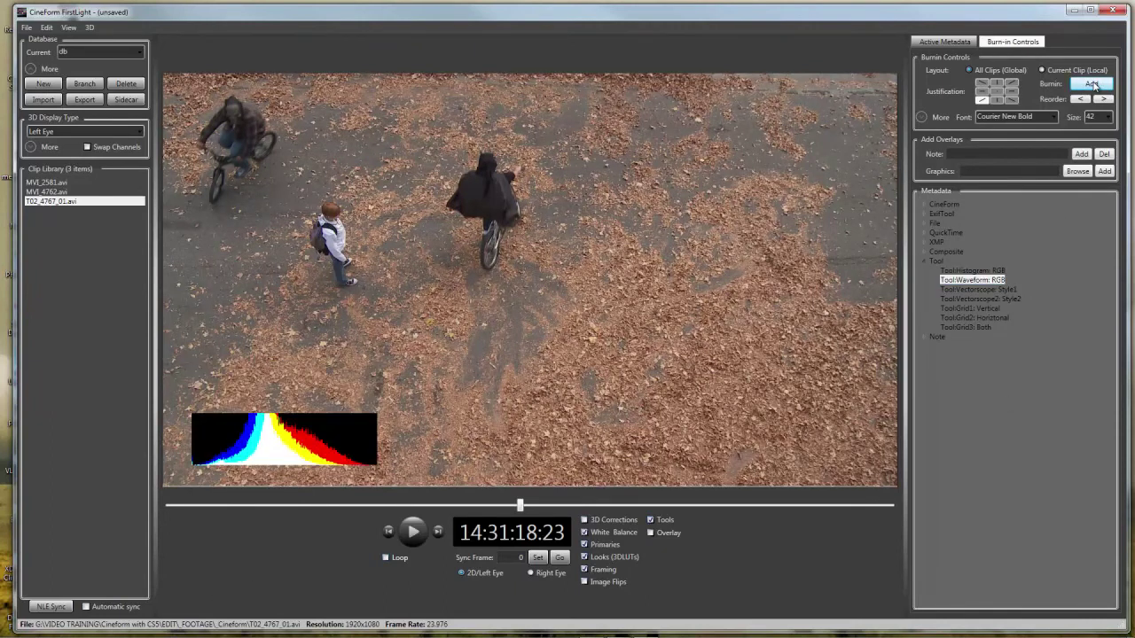
Try switching the RGB waveform's justification between the lower-right and lower-left corners of the image
{"action": "left_click", "coordinate": [986, 282]}
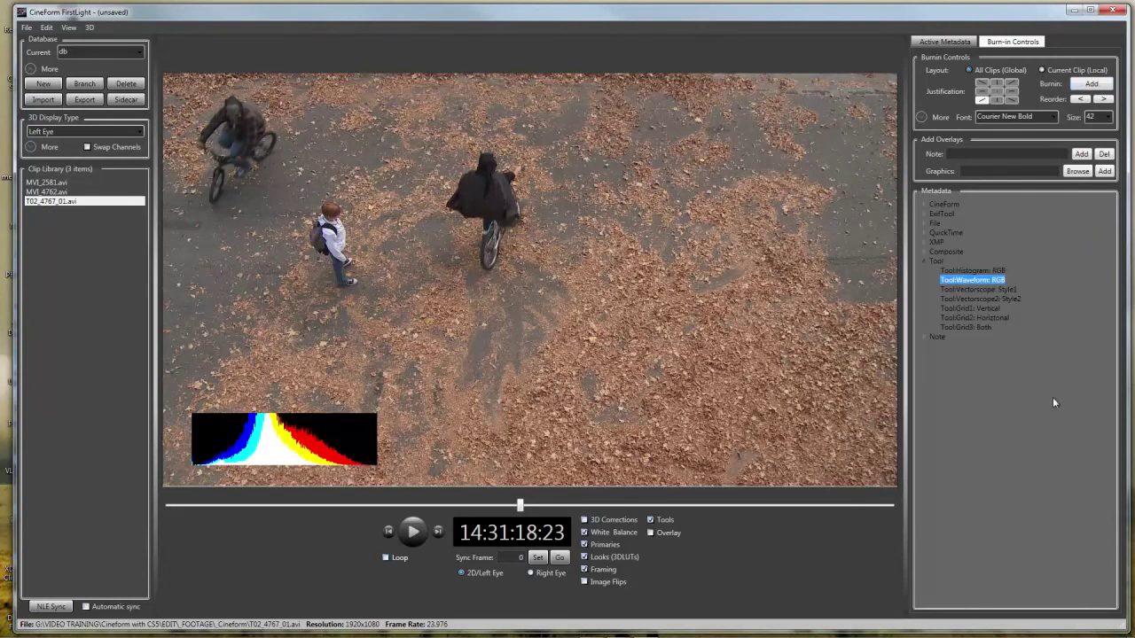
{"action": "left_click", "coordinate": [1012, 101]}
{"action": "left_click", "coordinate": [982, 99]}
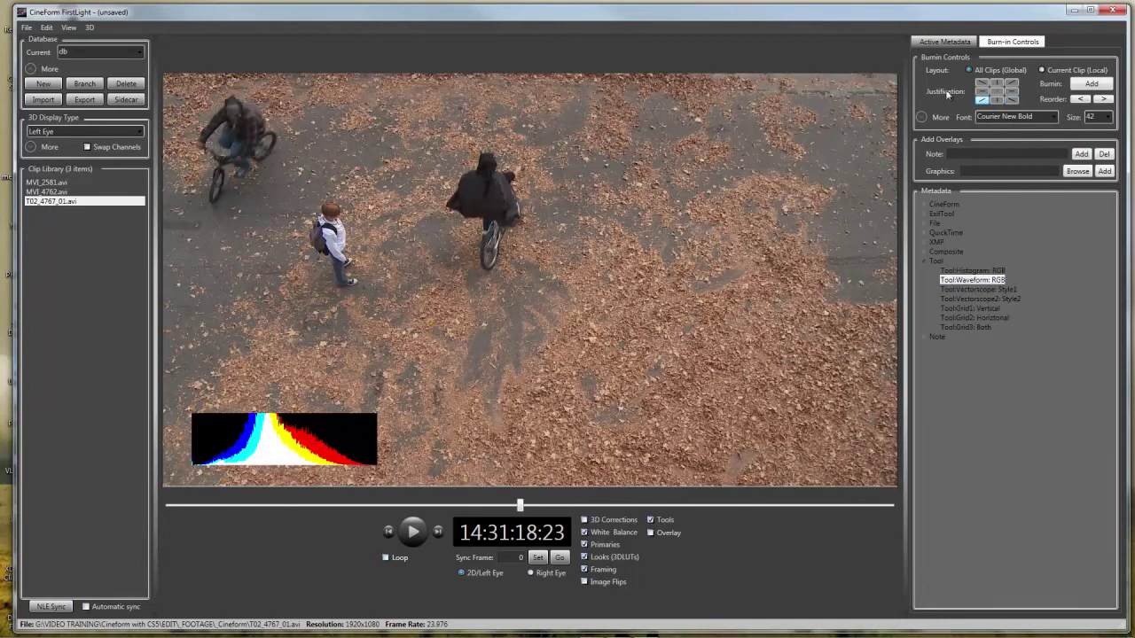
{"action": "left_click", "coordinate": [1011, 100]}
{"action": "left_click", "coordinate": [982, 100]}
{"action": "left_click", "coordinate": [1030, 631]}
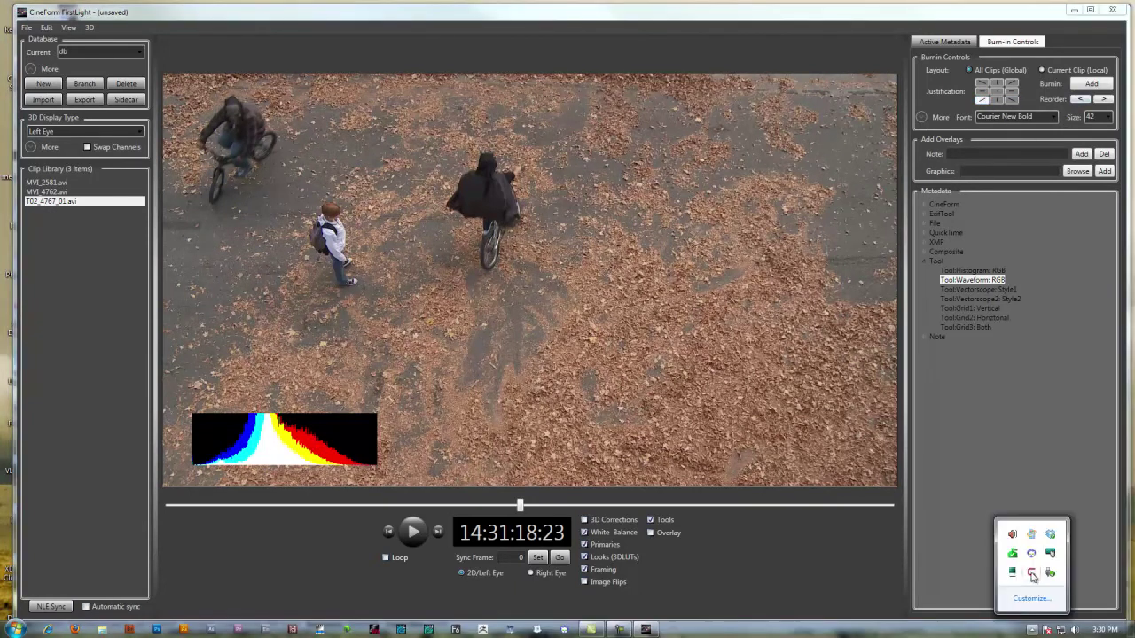
{"action": "left_click", "coordinate": [1055, 341]}
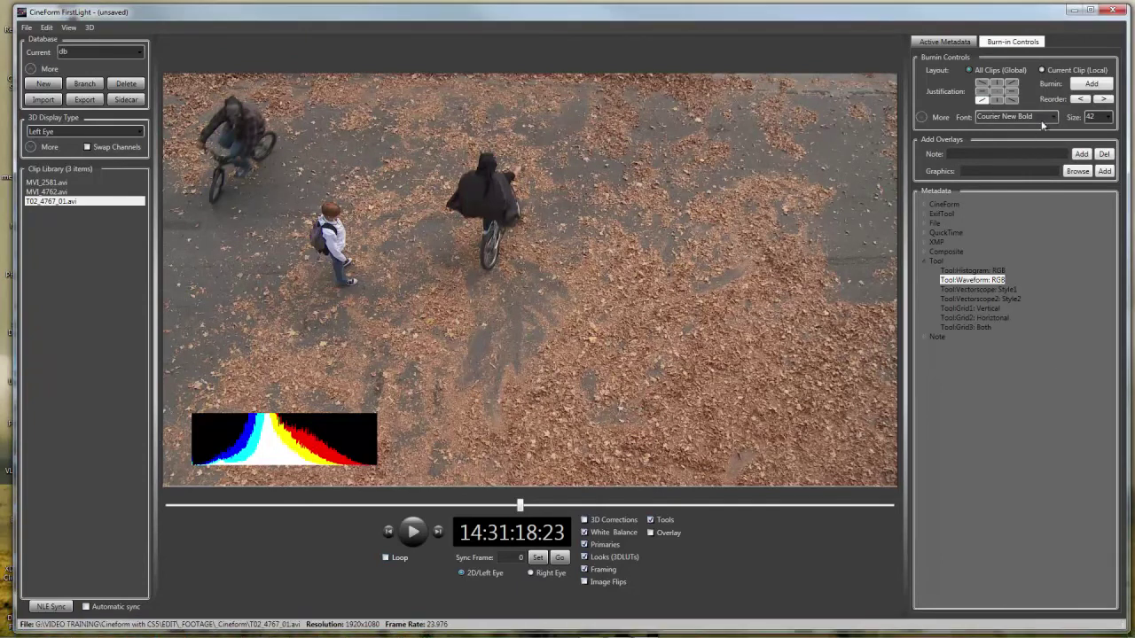
Add the RGB waveform tool as a burn-in and justify it to the lower-right corner of the image
{"action": "left_click", "coordinate": [1000, 280]}
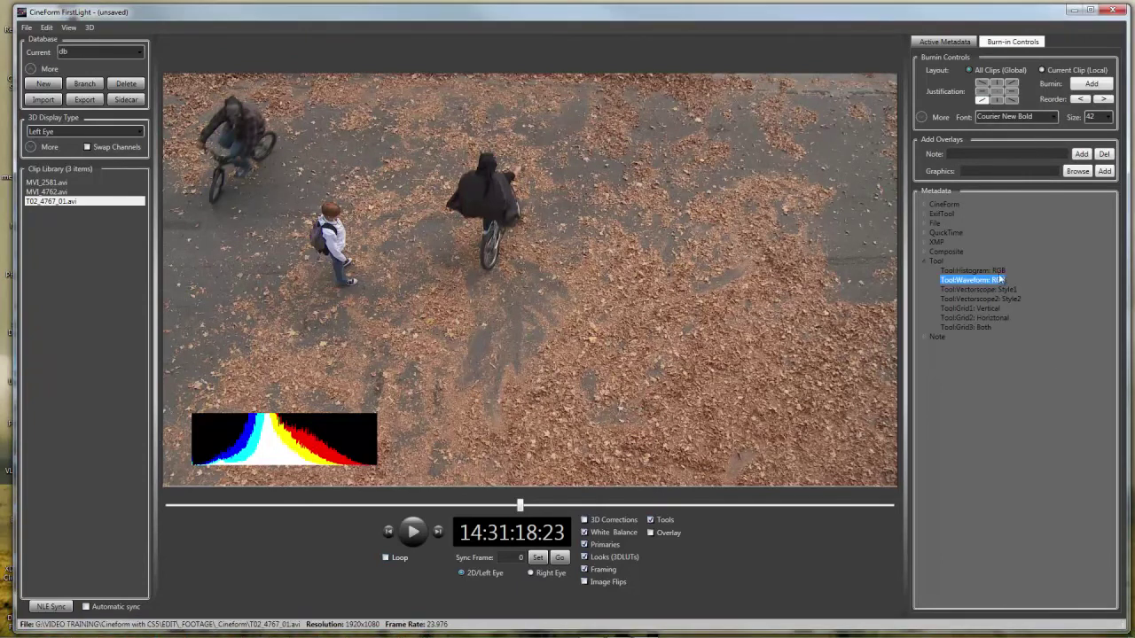
{"action": "left_click", "coordinate": [1092, 85]}
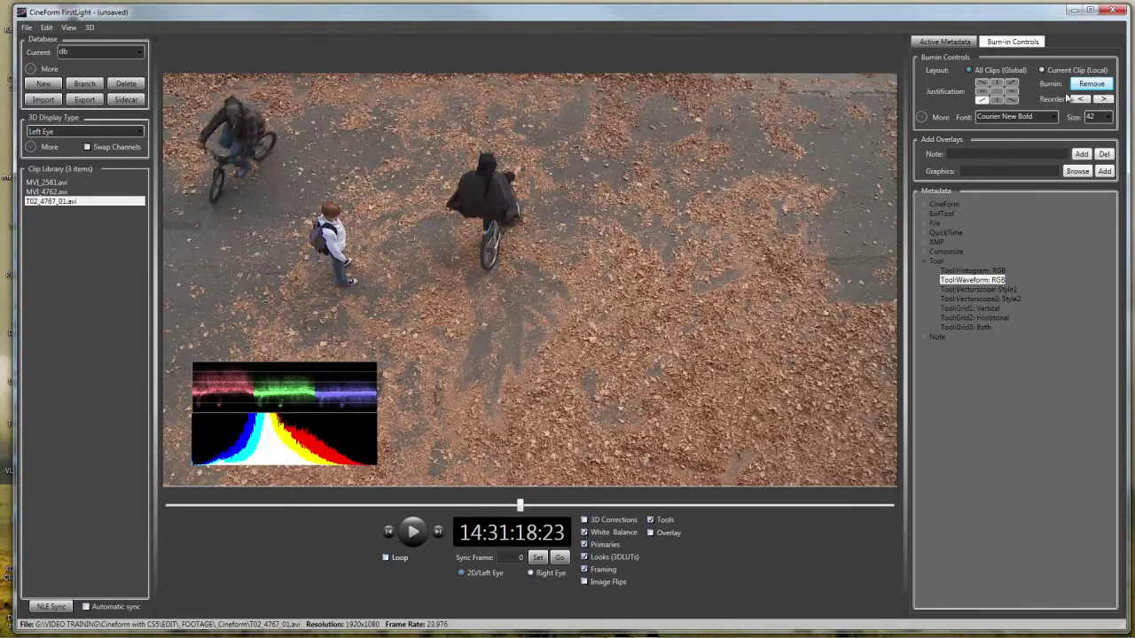
{"action": "left_click", "coordinate": [1012, 101]}
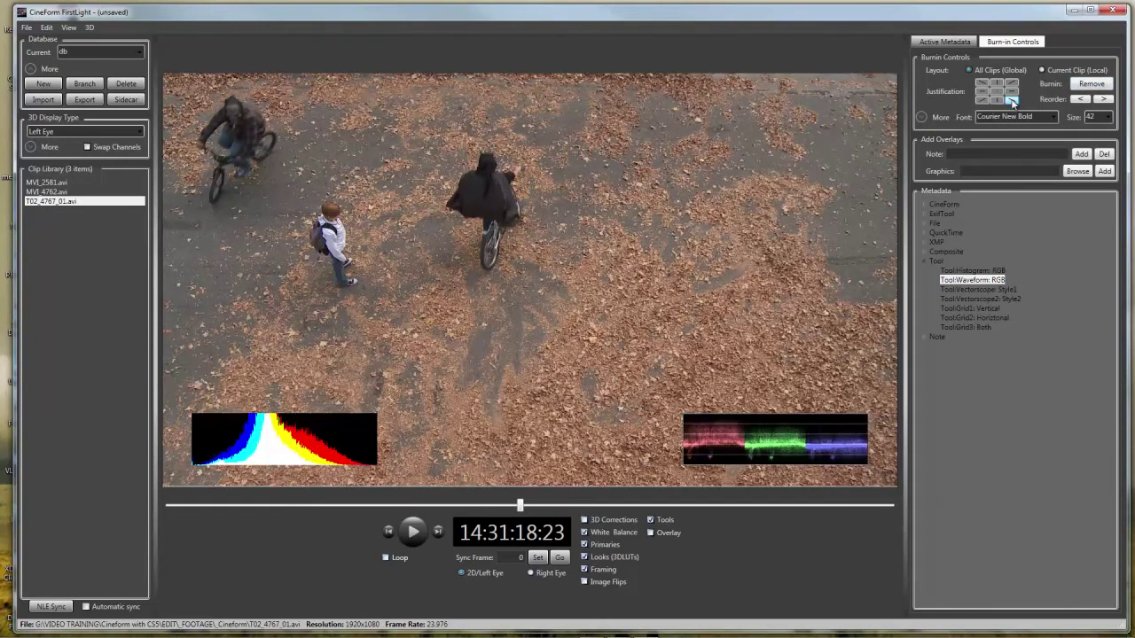
Expand the burn-in options and lower the opacity of the RGB waveform and RGB histogram burn-ins to 75 each
{"action": "left_click", "coordinate": [923, 120]}
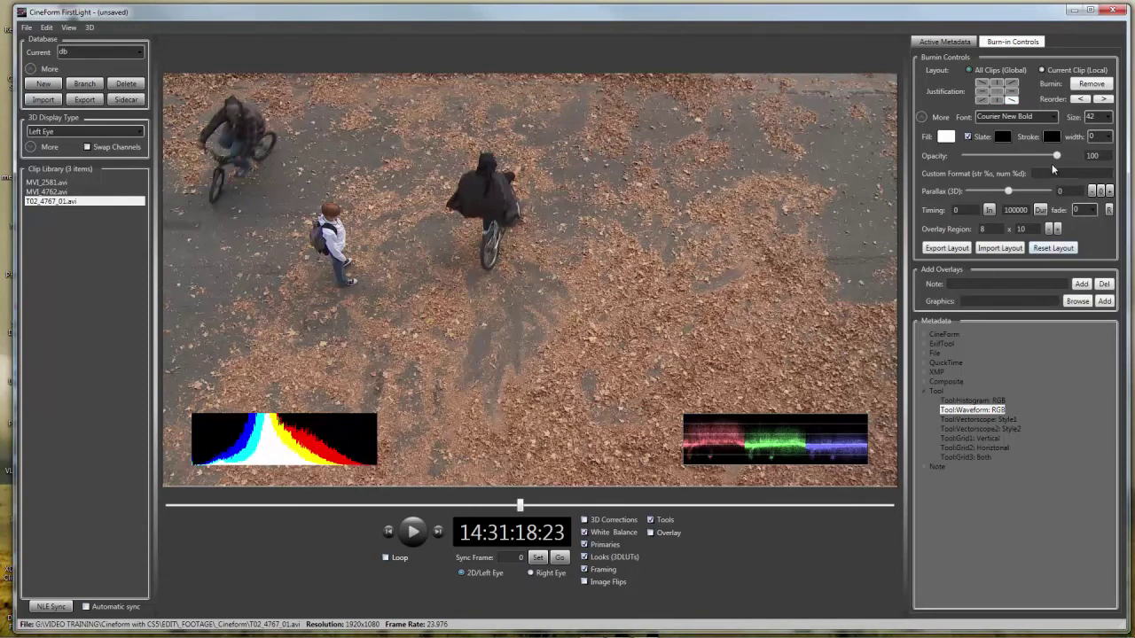
{"action": "left_click_drag", "start_coordinate": [1058, 159], "coordinate": [1044, 160]}
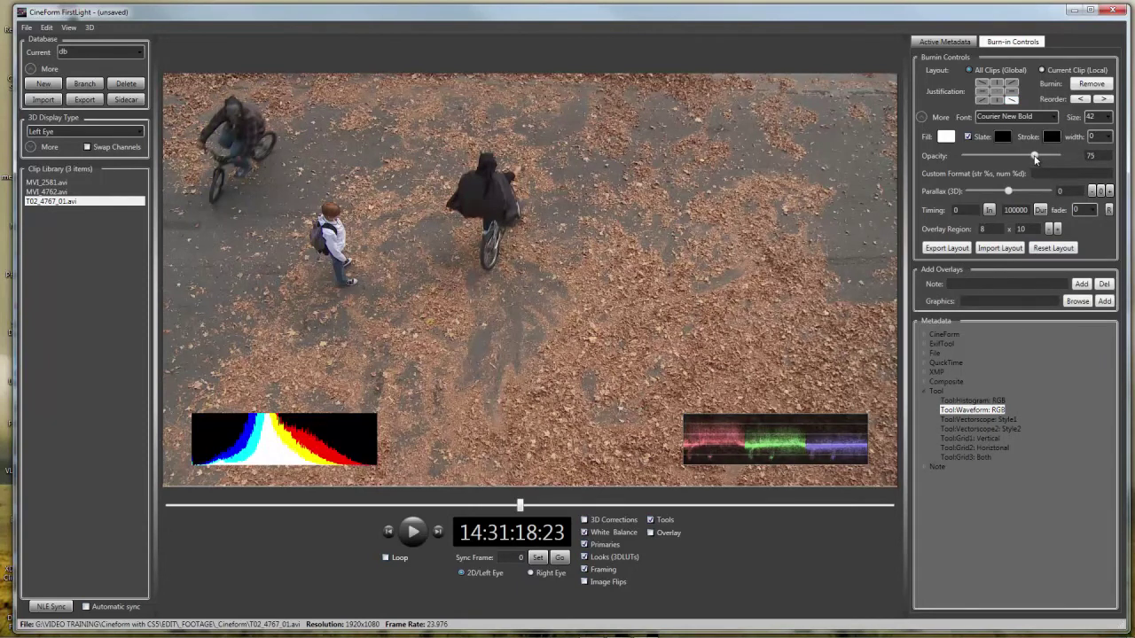
{"action": "left_click", "coordinate": [982, 402]}
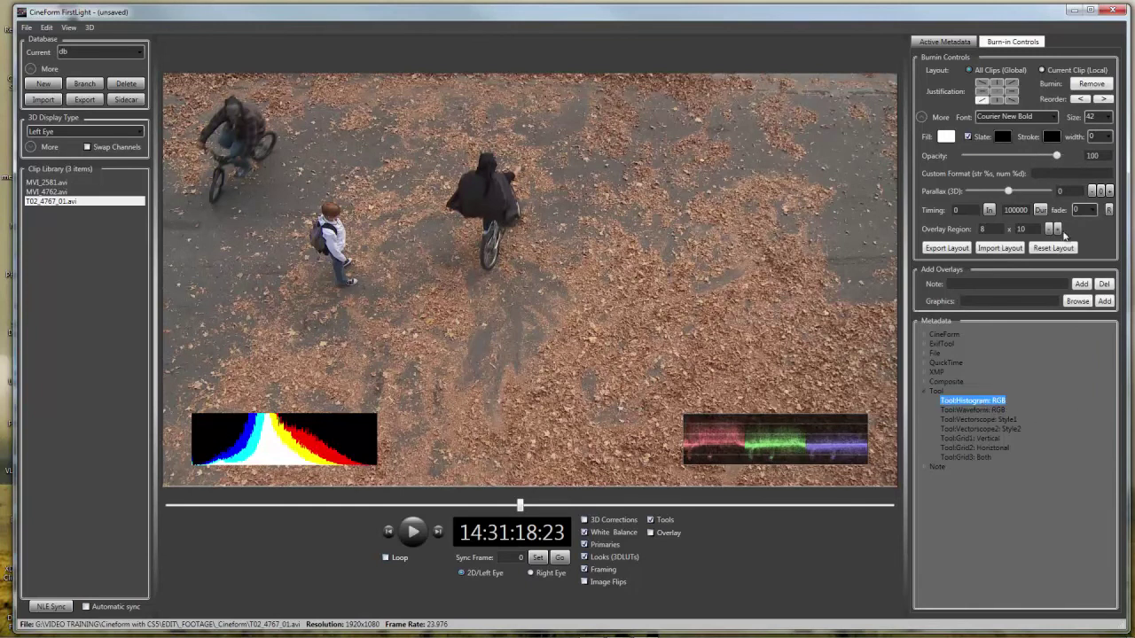
{"action": "left_click_drag", "start_coordinate": [1057, 157], "coordinate": [1039, 158]}
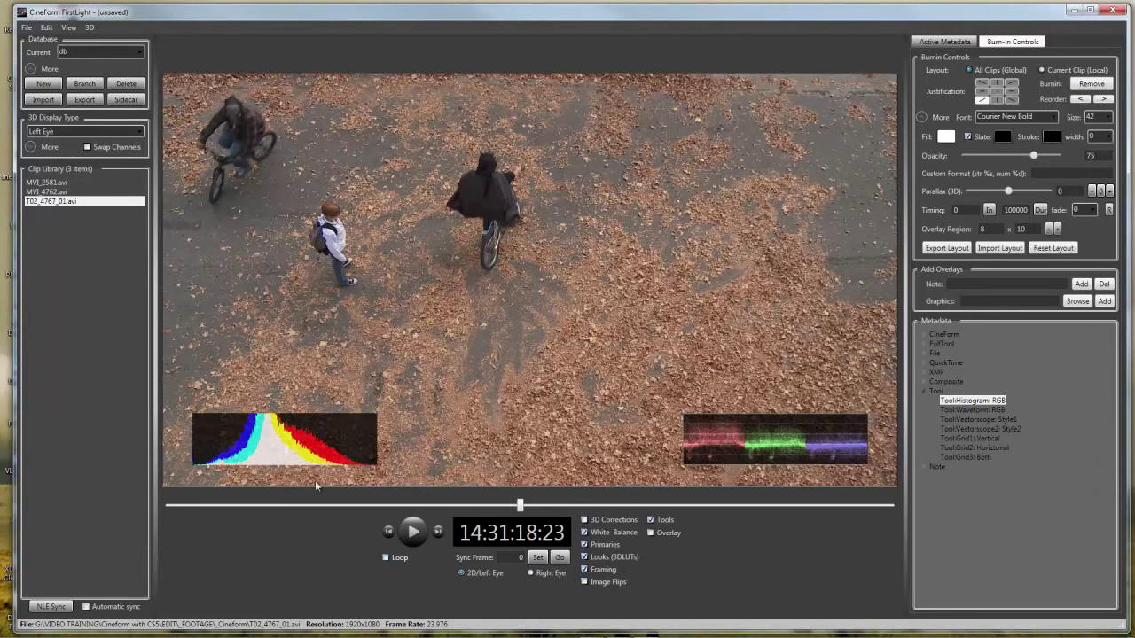
Scrub the clip forward to 14:31:40:00 and return to its active metadata at the primary corrections
{"action": "left_click_drag", "start_coordinate": [521, 509], "coordinate": [612, 512]}
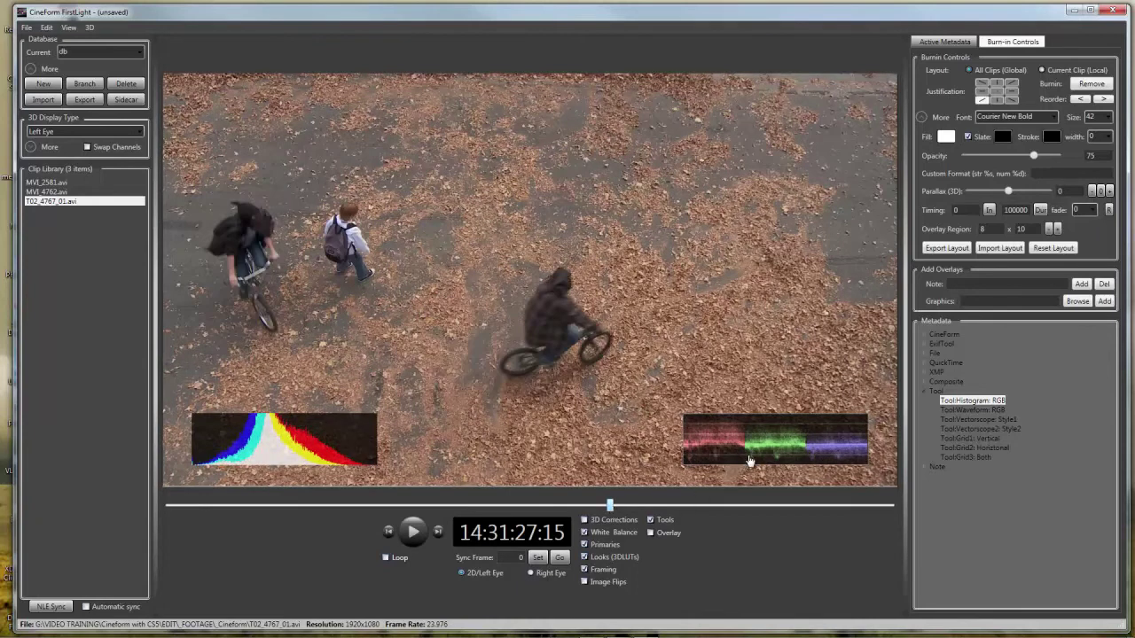
{"action": "left_click_drag", "start_coordinate": [610, 508], "coordinate": [740, 511]}
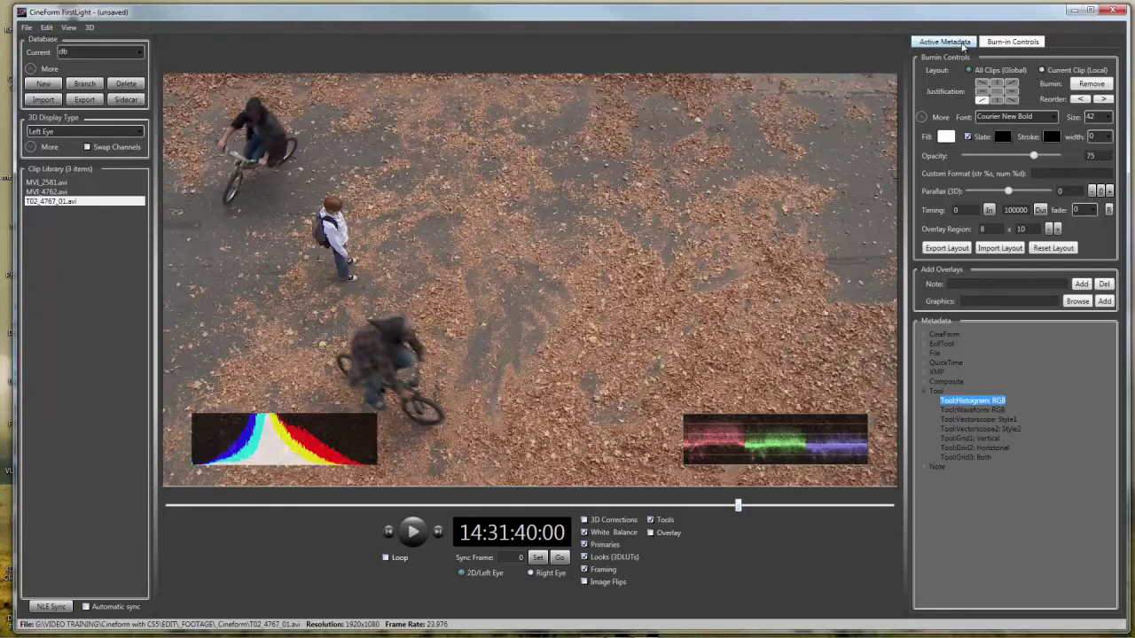
{"action": "left_click", "coordinate": [956, 43]}
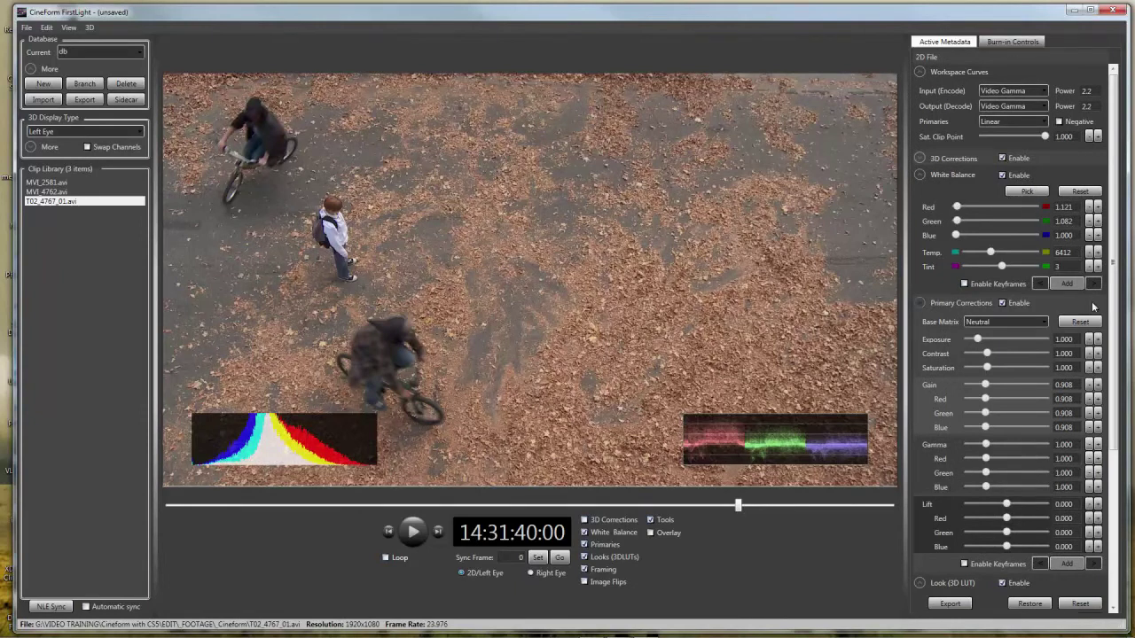
{"action": "scroll", "coordinate": [1116, 321], "scroll_direction": "down", "scroll_amount": 3}
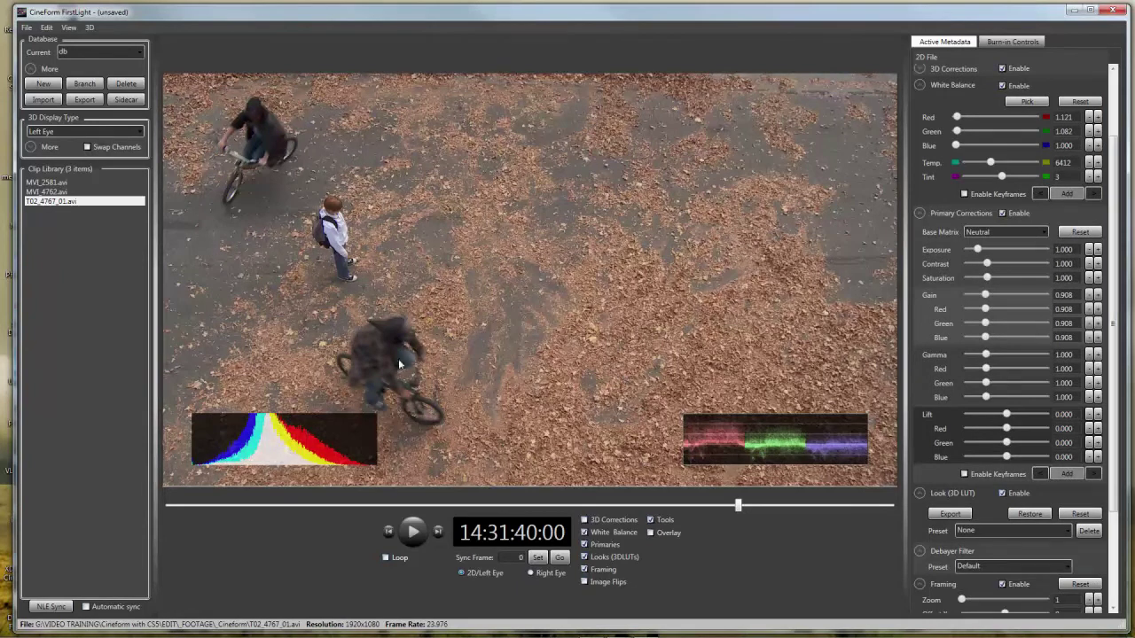
Try different primary gain and gamma levels, ending at a gain of 0.847 and a gamma of 1.179
{"action": "left_click", "coordinate": [988, 296]}
{"action": "left_click", "coordinate": [990, 298]}
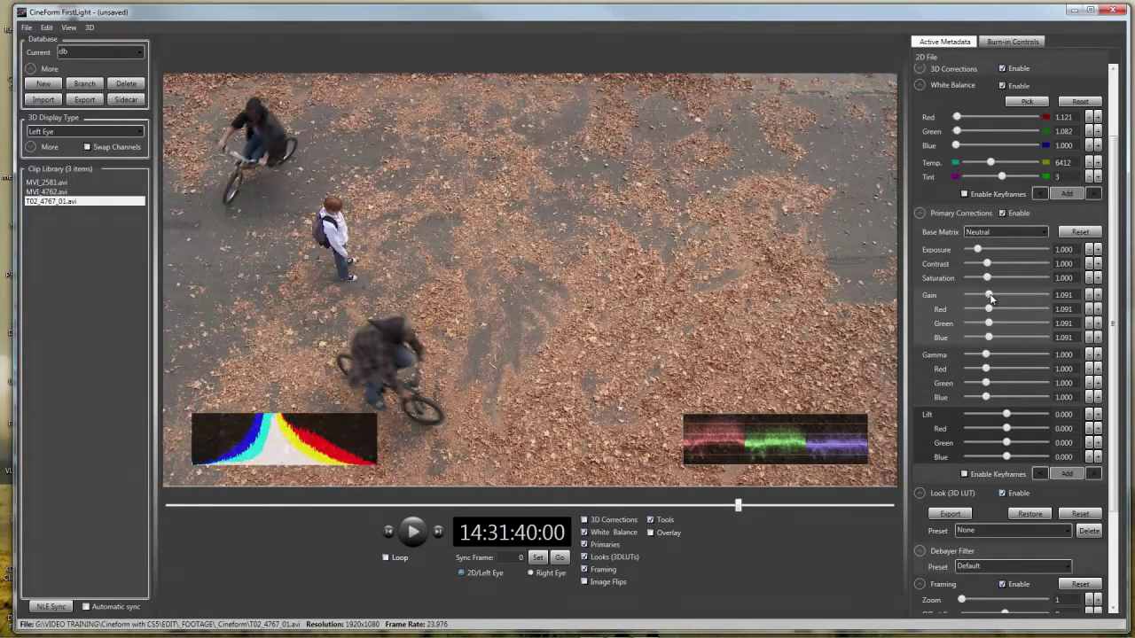
{"action": "left_click", "coordinate": [992, 355]}
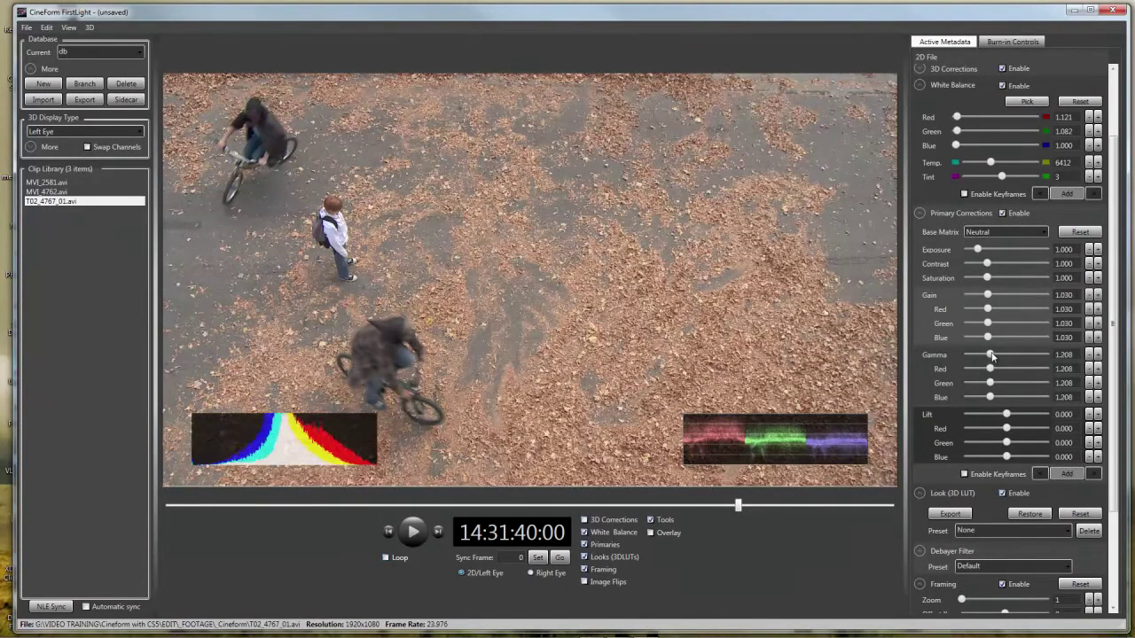
{"action": "left_click", "coordinate": [992, 355]}
{"action": "left_click_drag", "start_coordinate": [991, 301], "coordinate": [986, 302]}
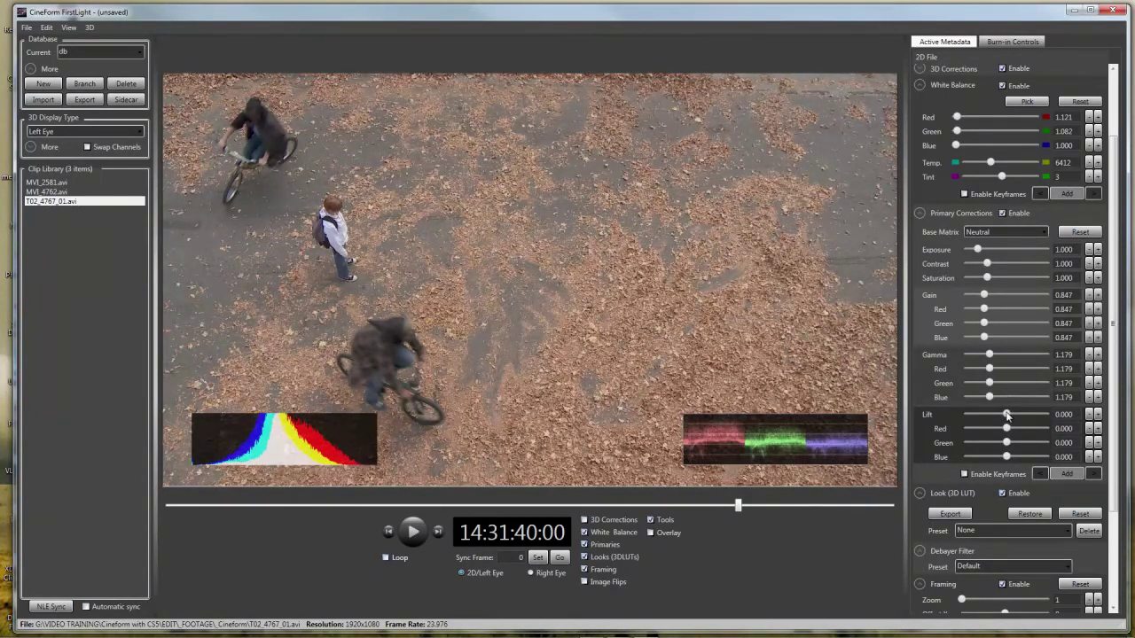
Try lowering the overall lift to -0.005 and bring it back to 0.000
{"action": "left_click_drag", "start_coordinate": [1010, 416], "coordinate": [1000, 416]}
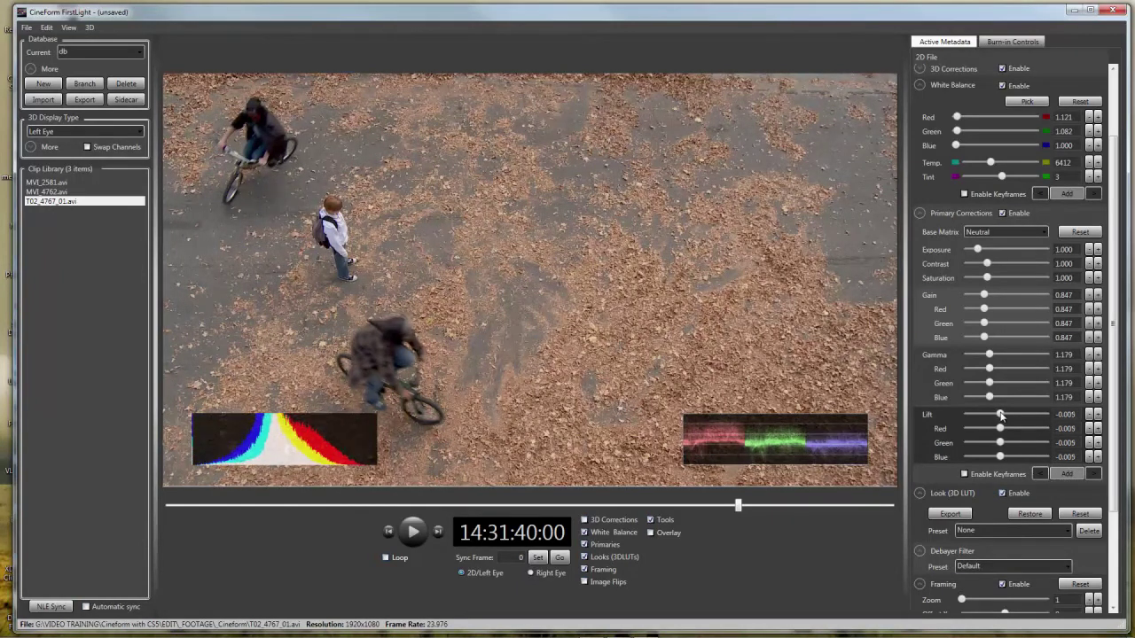
{"action": "left_click_drag", "start_coordinate": [1001, 416], "coordinate": [999, 416]}
{"action": "left_click_drag", "start_coordinate": [999, 416], "coordinate": [1005, 416]}
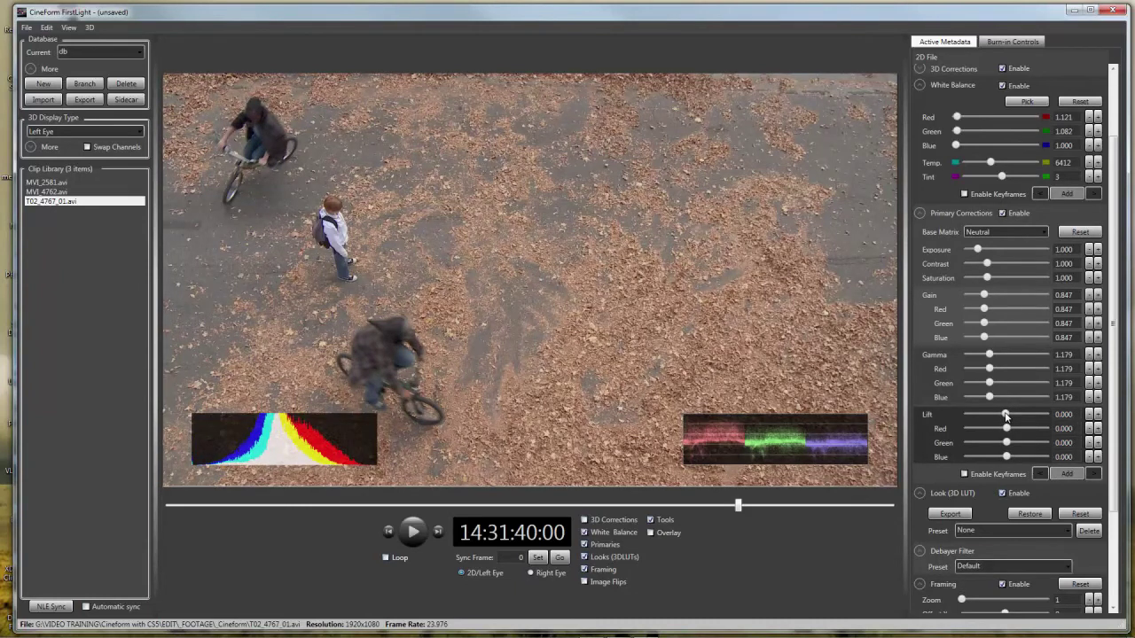
{"action": "left_click_drag", "start_coordinate": [1010, 416], "coordinate": [1009, 416]}
Set the overall primary gamma to 0.971 and the overall gain to 1.061
{"action": "left_click_drag", "start_coordinate": [990, 359], "coordinate": [987, 359]}
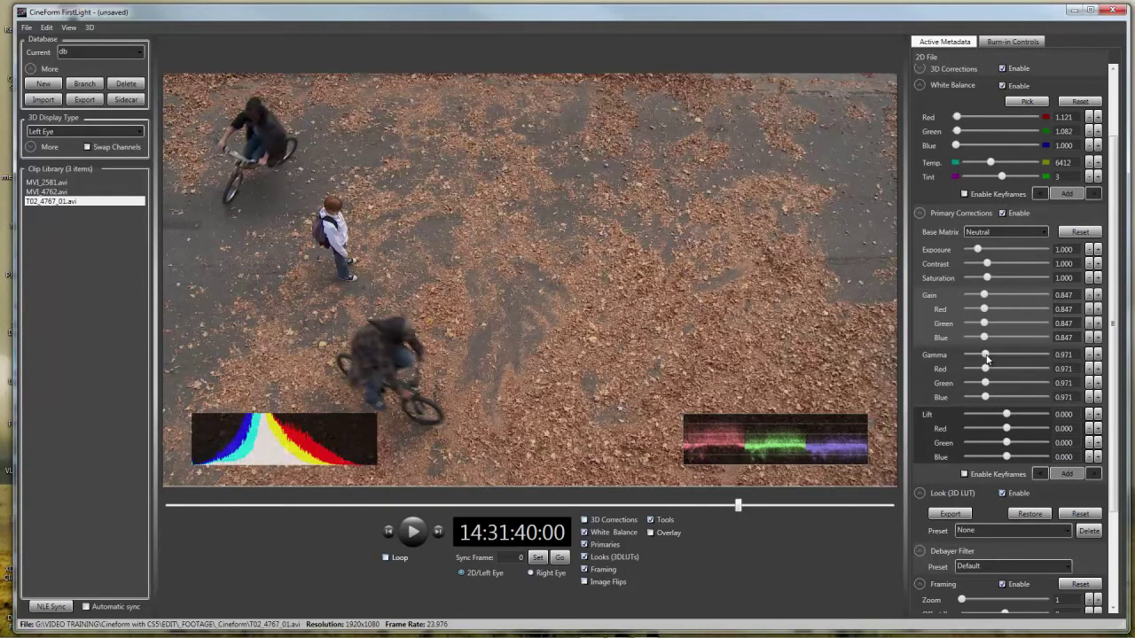
{"action": "left_click_drag", "start_coordinate": [985, 298], "coordinate": [989, 302]}
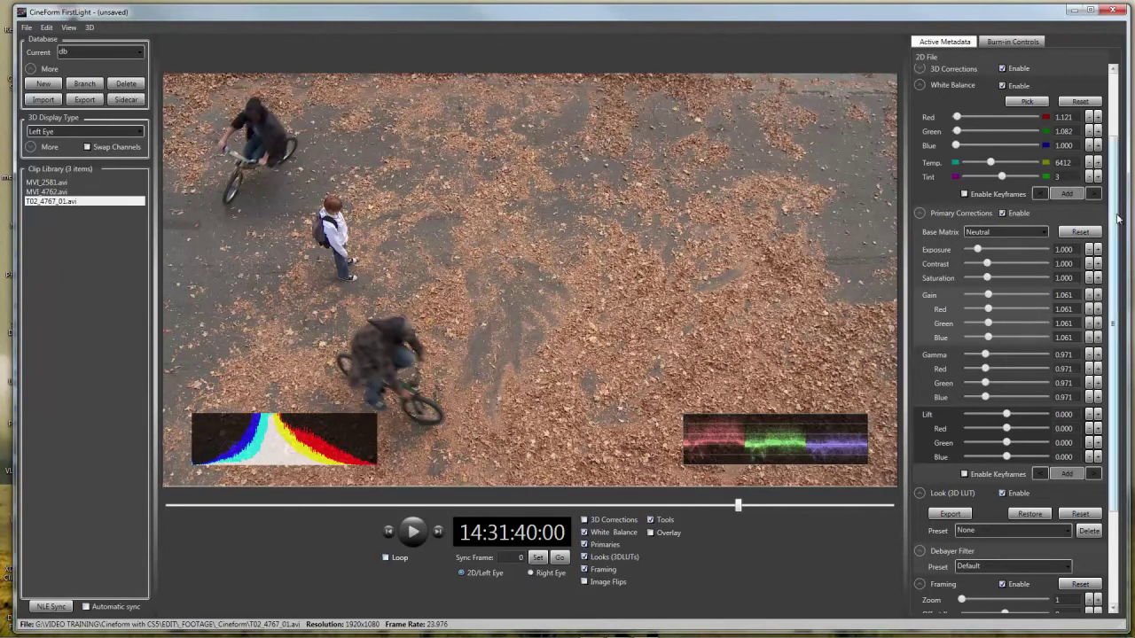
Browse the 3D LUT look presets and try "monsters 1 - good candidate" on the clip
{"action": "left_click_drag", "start_coordinate": [1116, 207], "coordinate": [1116, 307]}
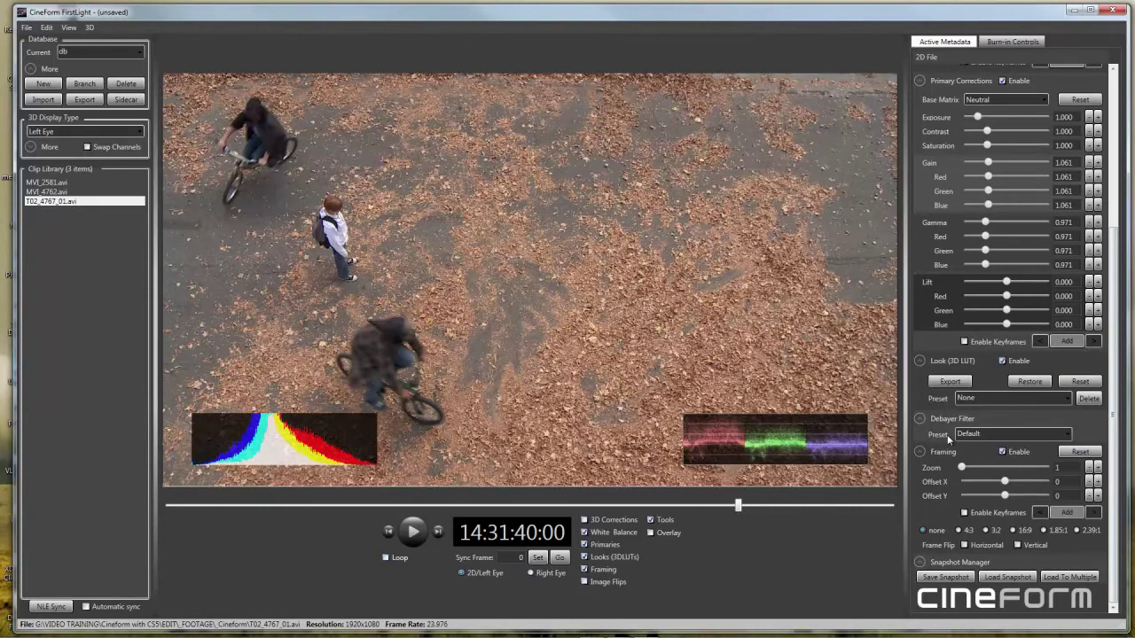
{"action": "left_click", "coordinate": [1068, 401]}
{"action": "scroll", "coordinate": [1006, 556], "scroll_direction": "down", "scroll_amount": 6}
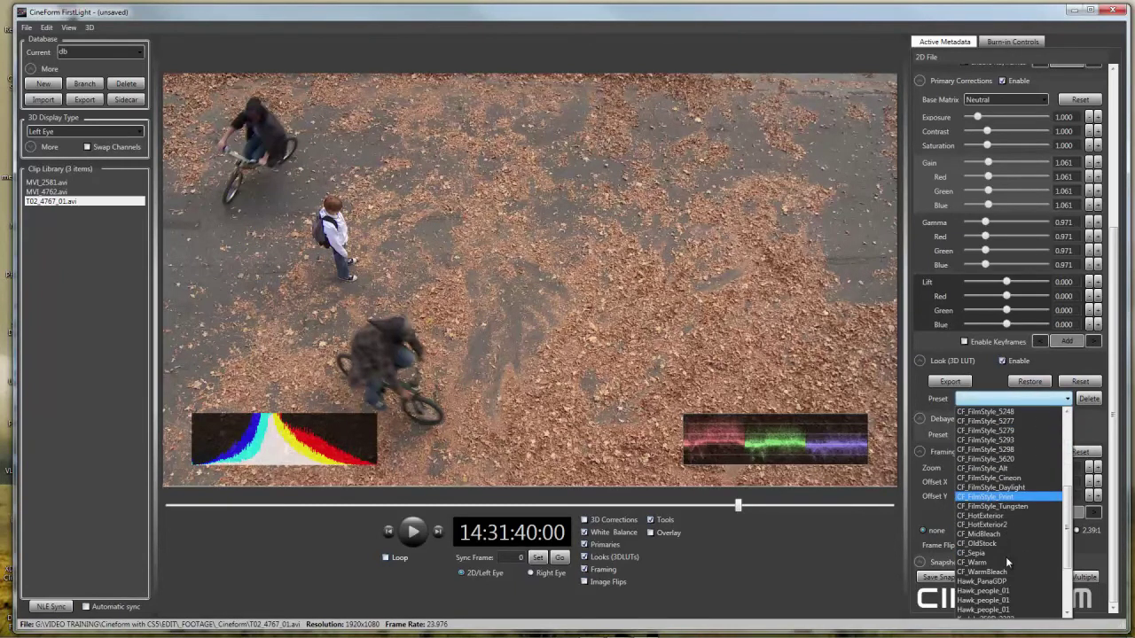
{"action": "scroll", "coordinate": [975, 528], "scroll_direction": "up", "scroll_amount": 4}
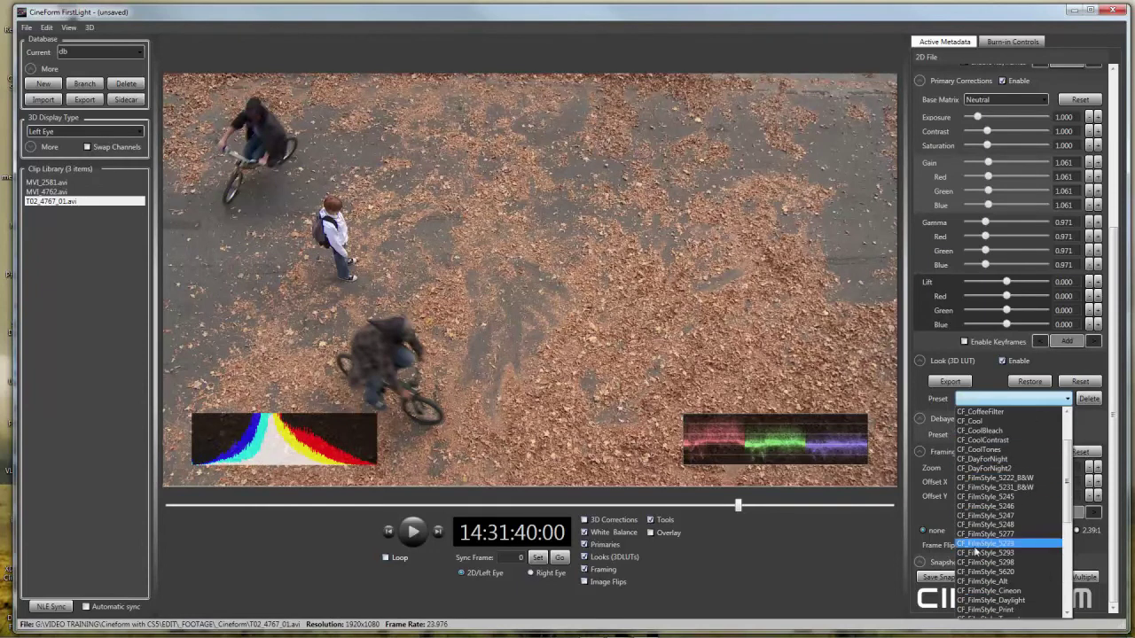
{"action": "scroll", "coordinate": [1071, 472], "scroll_direction": "down", "scroll_amount": 1}
{"action": "left_click_drag", "start_coordinate": [1070, 473], "coordinate": [1073, 556]}
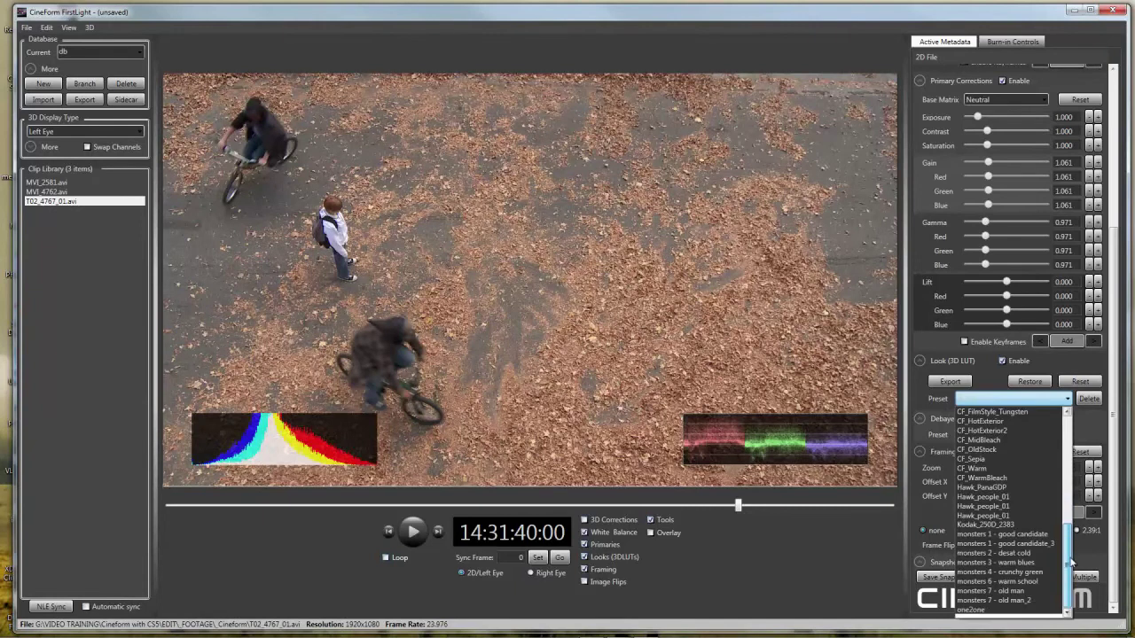
{"action": "left_click", "coordinate": [1030, 544]}
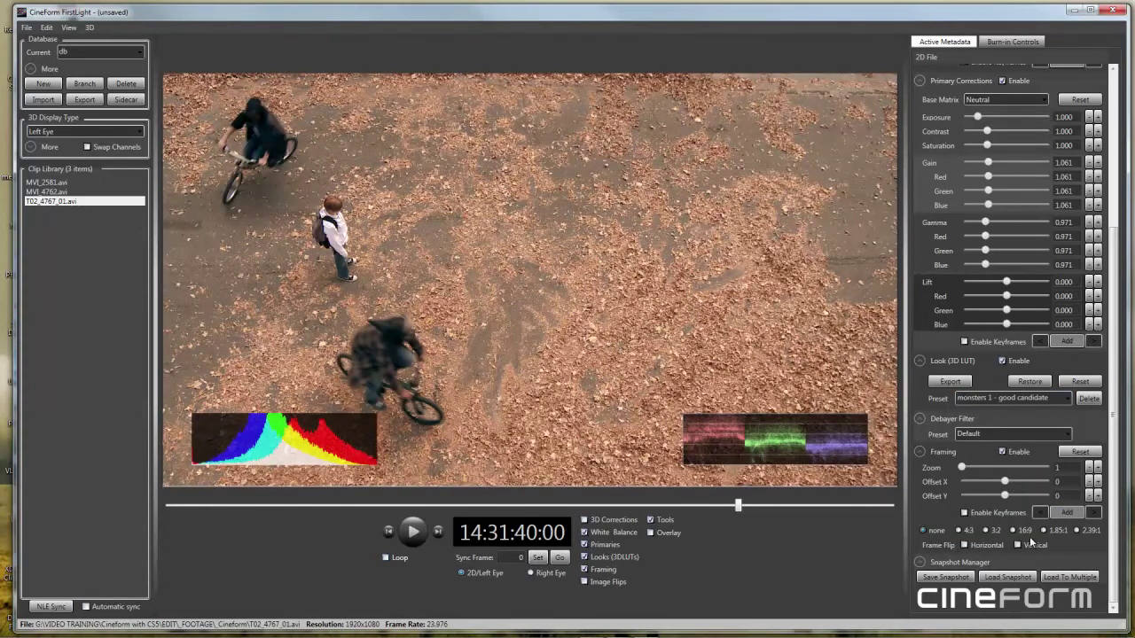
Try the "good candidate_3", "desat cold" and "warm blues" monsters look presets on the clip in turn
{"action": "left_click", "coordinate": [1068, 399]}
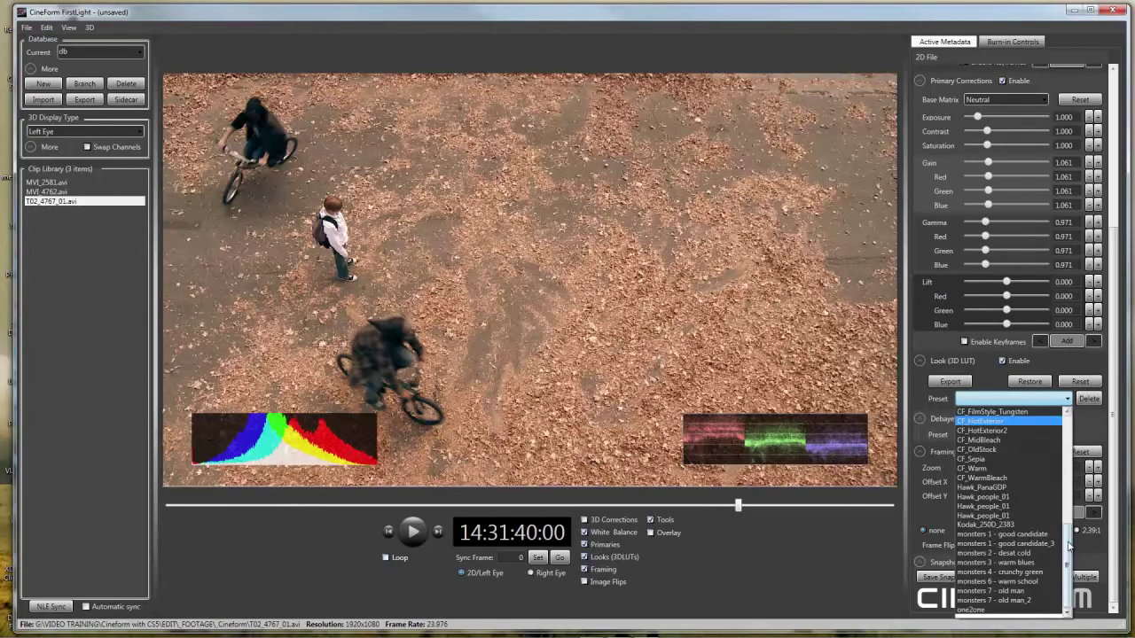
{"action": "left_click", "coordinate": [1026, 544]}
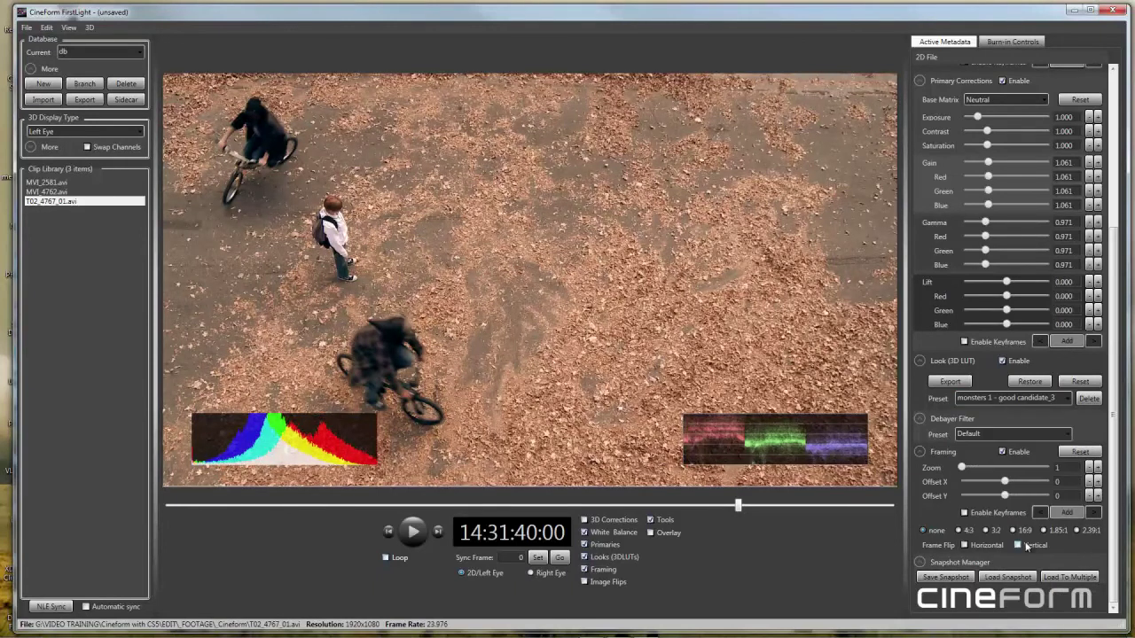
{"action": "left_click", "coordinate": [1063, 401]}
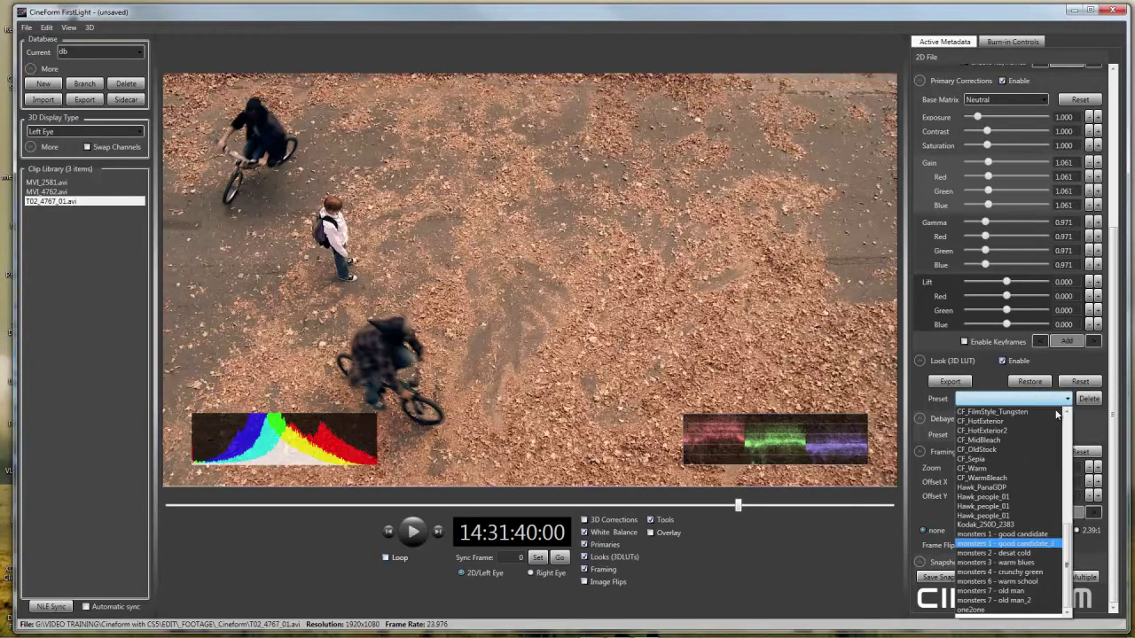
{"action": "left_click", "coordinate": [1034, 553]}
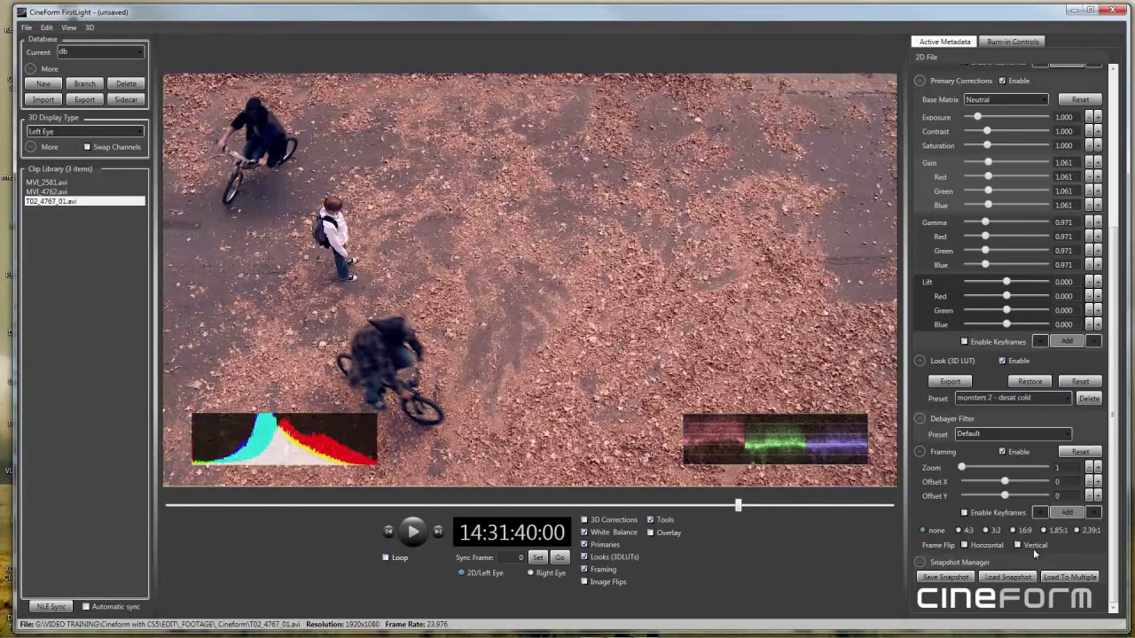
{"action": "left_click", "coordinate": [1054, 401]}
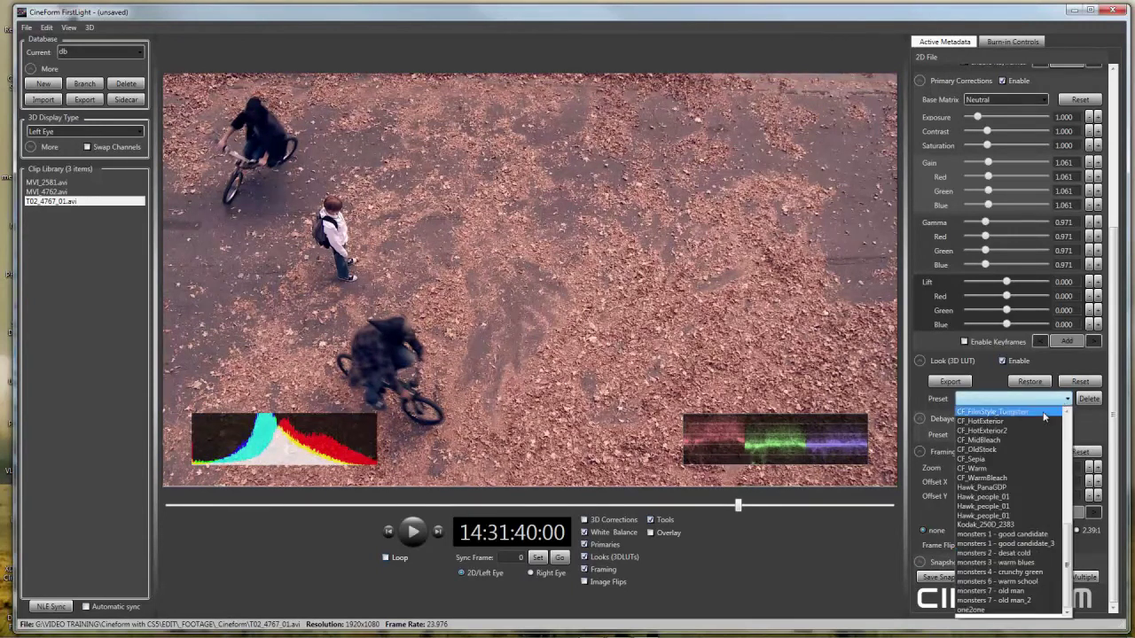
{"action": "left_click", "coordinate": [1028, 564]}
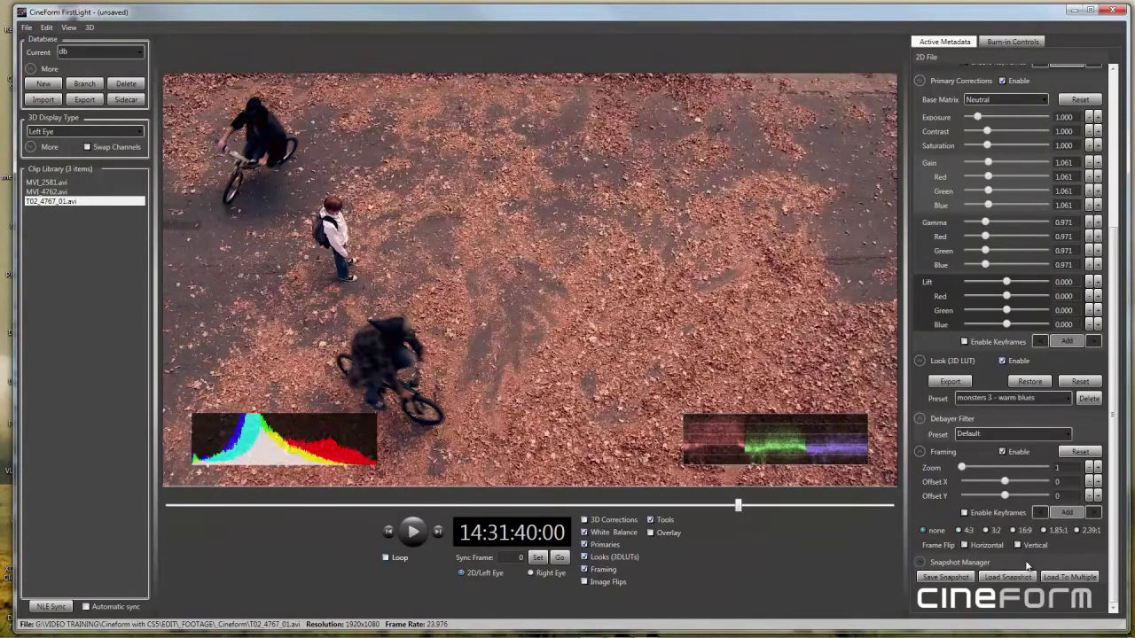
Apply the "monsters 4 - crunchy green" look preset and move the playhead to 14:31:39:22
{"action": "left_click", "coordinate": [1020, 398]}
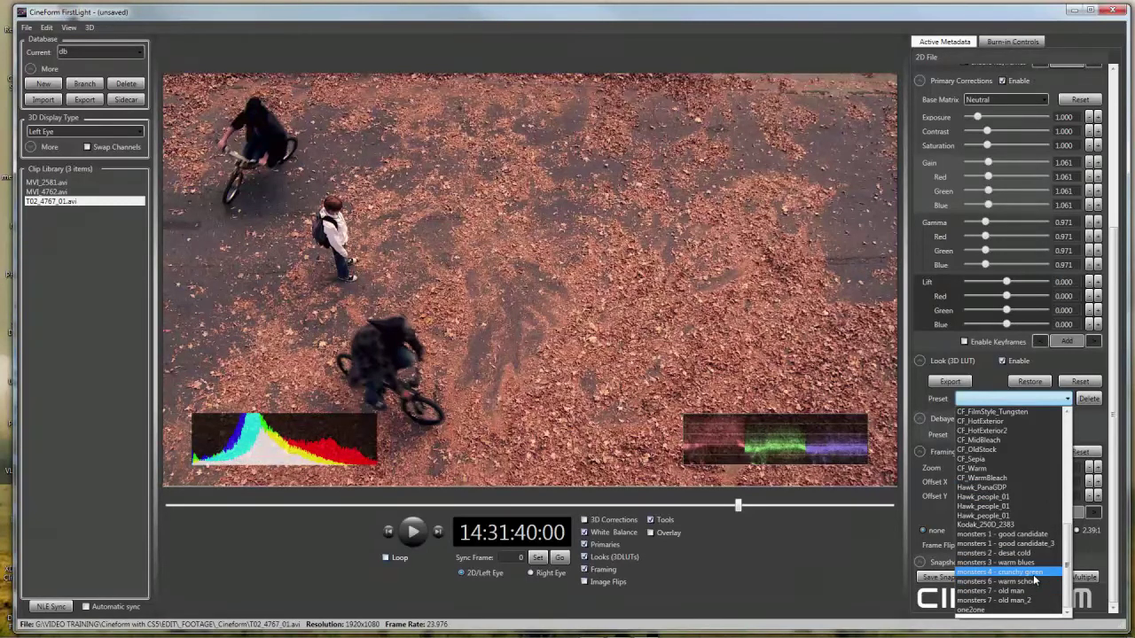
{"action": "left_click", "coordinate": [1034, 573]}
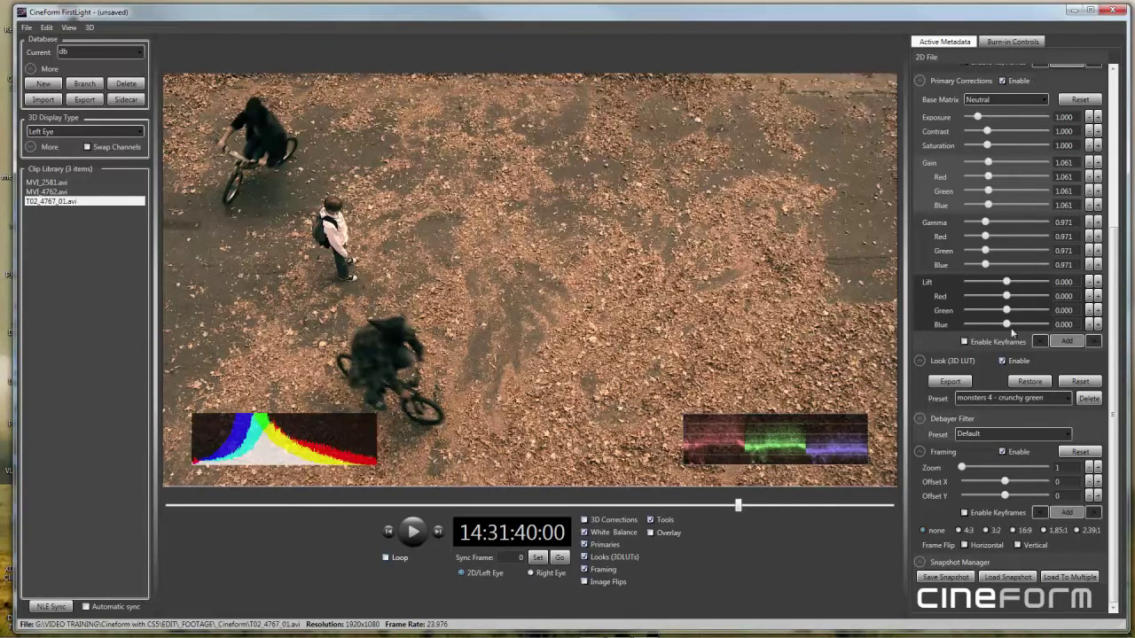
{"action": "left_click_drag", "start_coordinate": [1116, 373], "coordinate": [1115, 342]}
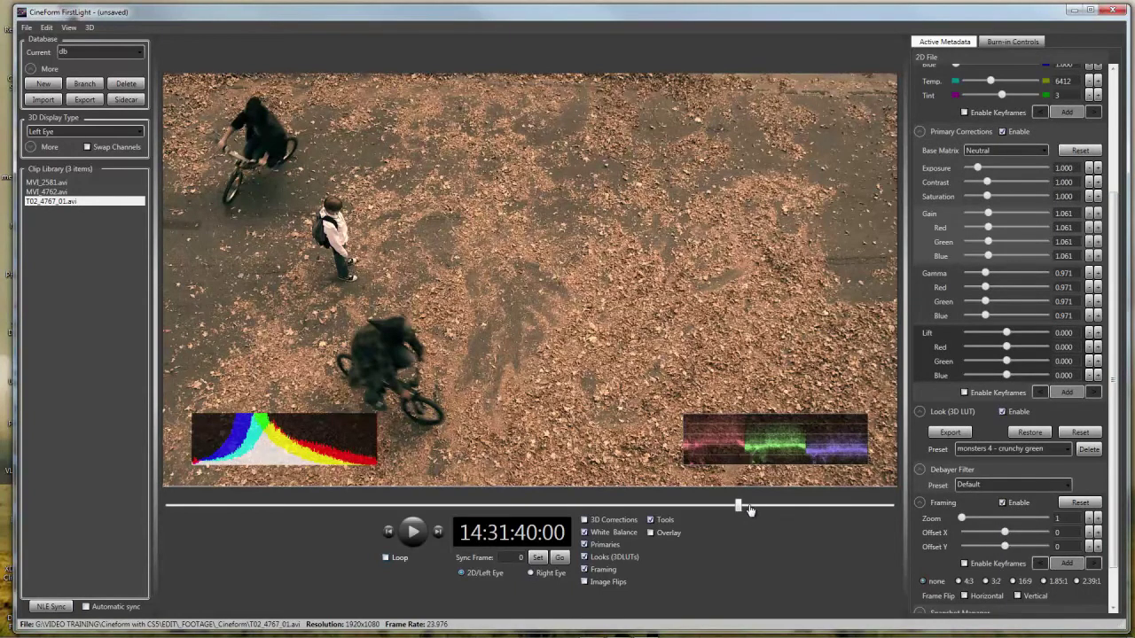
{"action": "mouse_move", "coordinate": [741, 509]}
{"action": "left_mouse_down"}
{"action": "mouse_move", "coordinate": [778, 516]}
{"action": "mouse_move", "coordinate": [740, 520]}
{"action": "left_mouse_up"}
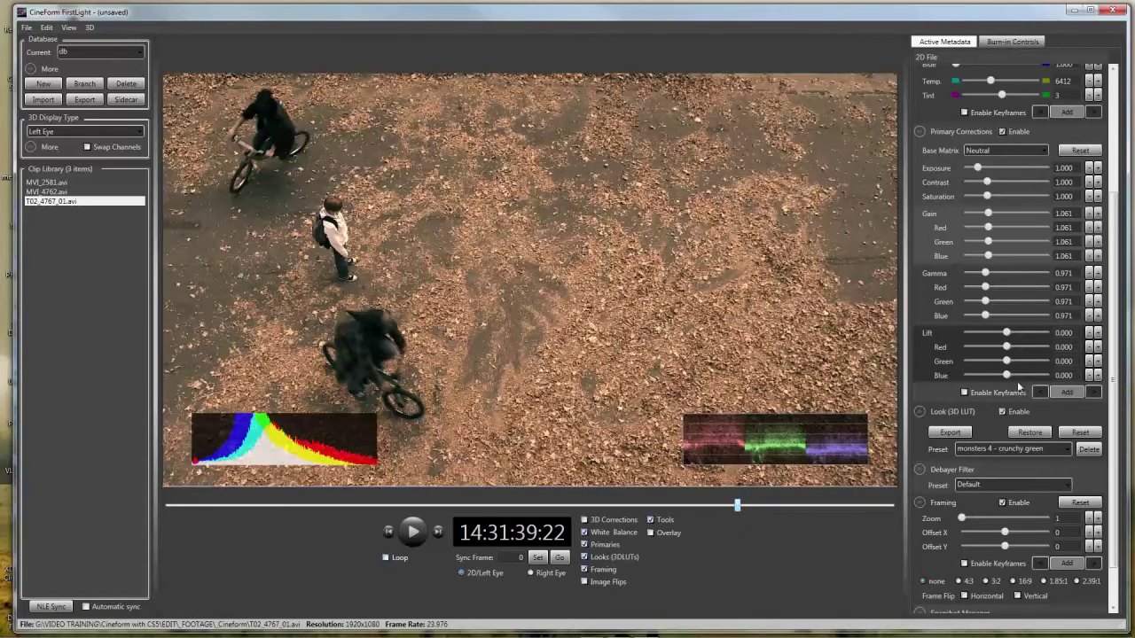
Fine-tune the primaries under the look: gamma 1.001, red and blue lift -0.005, green lift 0.000
{"action": "left_click_drag", "start_coordinate": [986, 275], "coordinate": [988, 278]}
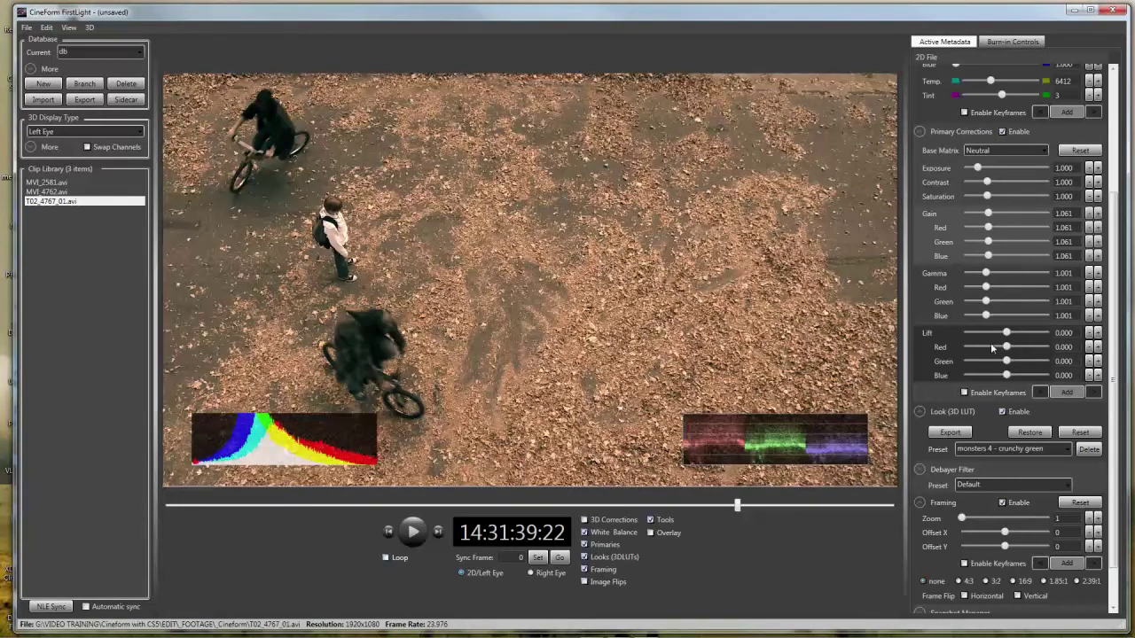
{"action": "left_click_drag", "start_coordinate": [1004, 336], "coordinate": [1001, 337]}
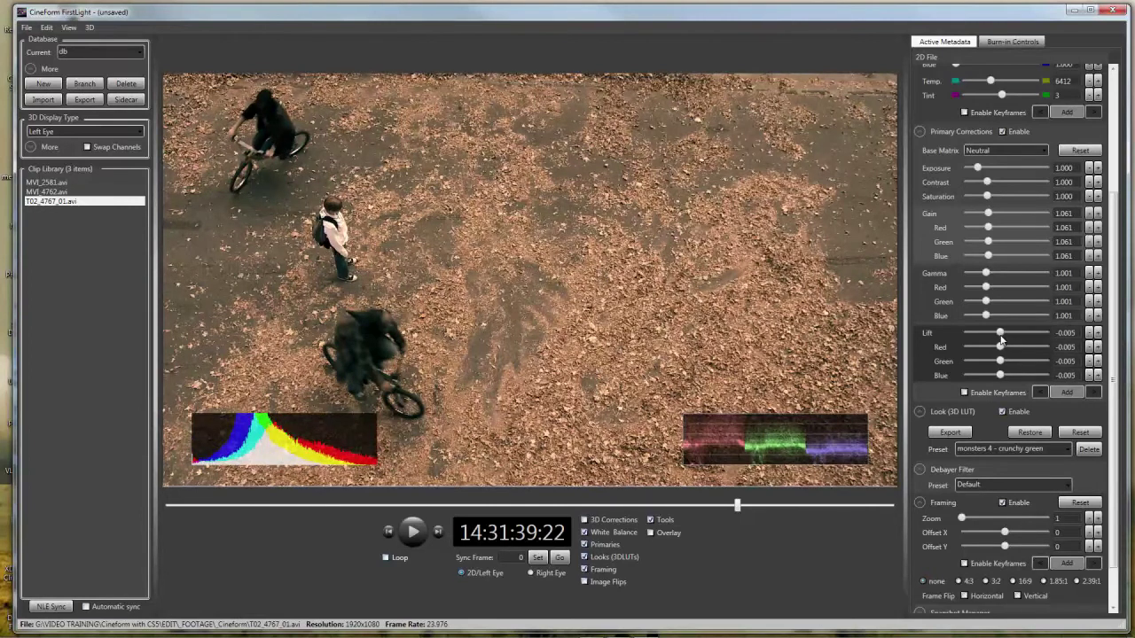
{"action": "left_click_drag", "start_coordinate": [986, 276], "coordinate": [987, 277]}
{"action": "mouse_move", "coordinate": [1000, 365]}
{"action": "left_mouse_down"}
{"action": "mouse_move", "coordinate": [1022, 366]}
{"action": "mouse_move", "coordinate": [1010, 367]}
{"action": "left_mouse_up"}
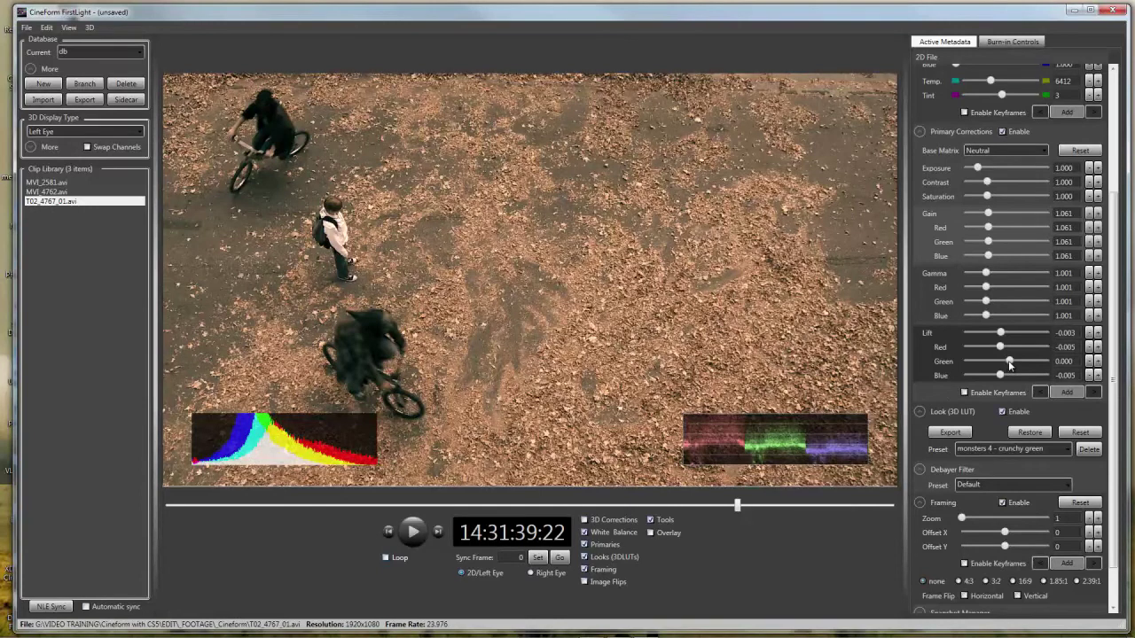
{"action": "mouse_move", "coordinate": [1011, 364]}
{"action": "left_mouse_down"}
{"action": "mouse_move", "coordinate": [1021, 363]}
{"action": "mouse_move", "coordinate": [1008, 365]}
{"action": "left_mouse_up"}
Review the available debayer filter presets for the clip and keep the Default preset
{"action": "scroll", "coordinate": [1113, 344], "scroll_direction": "down", "scroll_amount": 2}
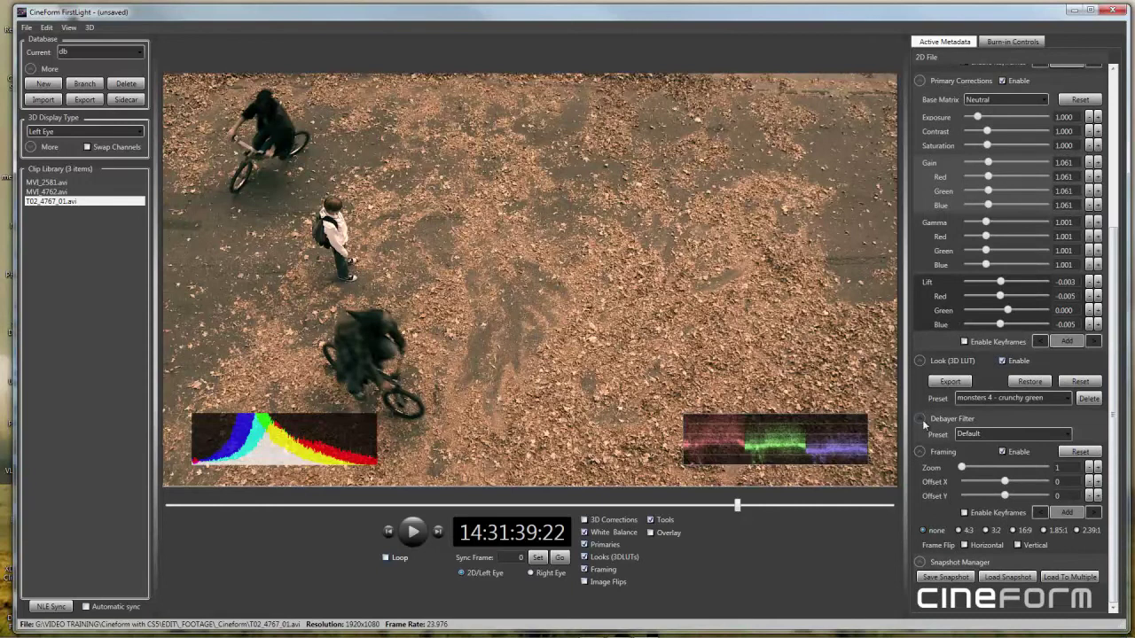
{"action": "left_click", "coordinate": [1067, 435]}
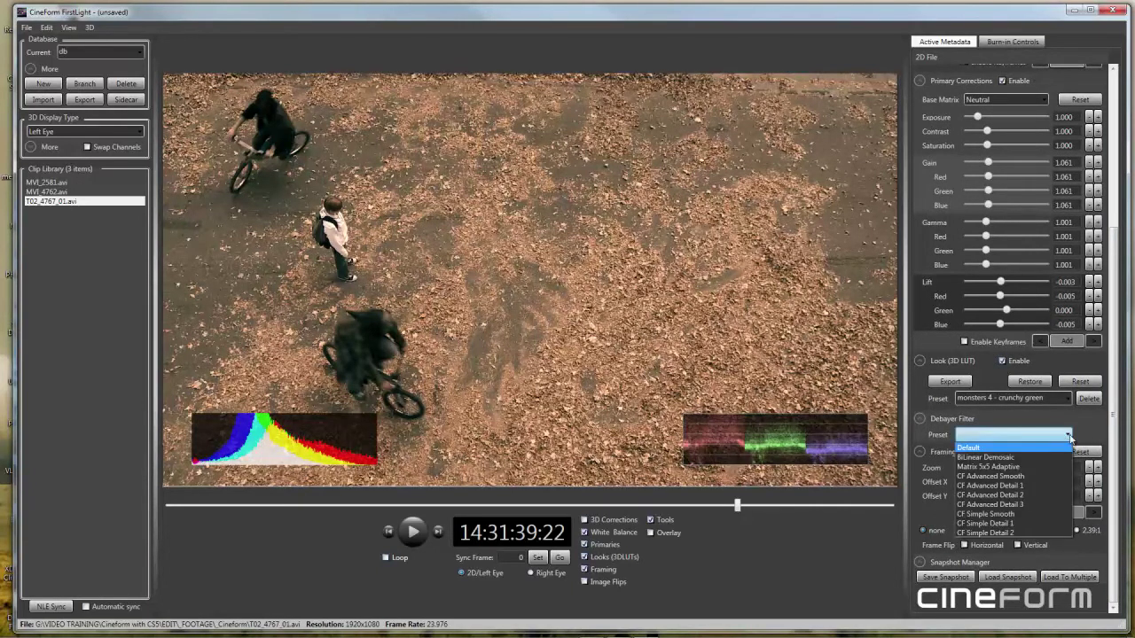
{"action": "left_click", "coordinate": [1042, 448]}
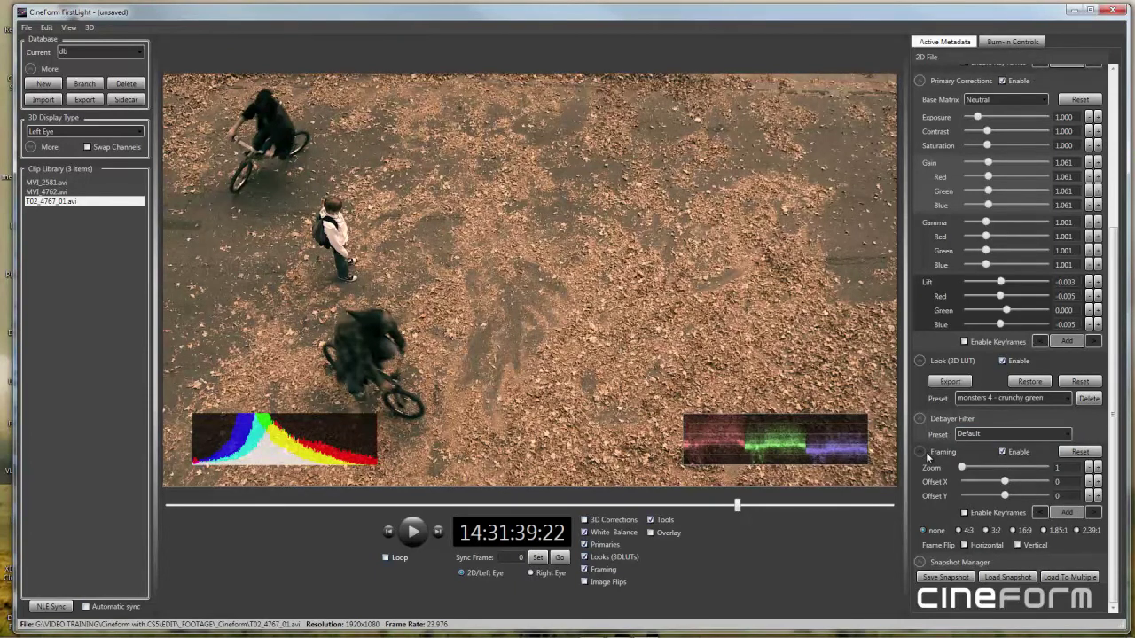
{"action": "left_click", "coordinate": [1067, 436]}
{"action": "left_click", "coordinate": [1119, 423]}
Try the 4:3 and 3:2 framing masks, then set the framing to 2.39:1 with a vertical offset of 0.1225
{"action": "left_click", "coordinate": [959, 531]}
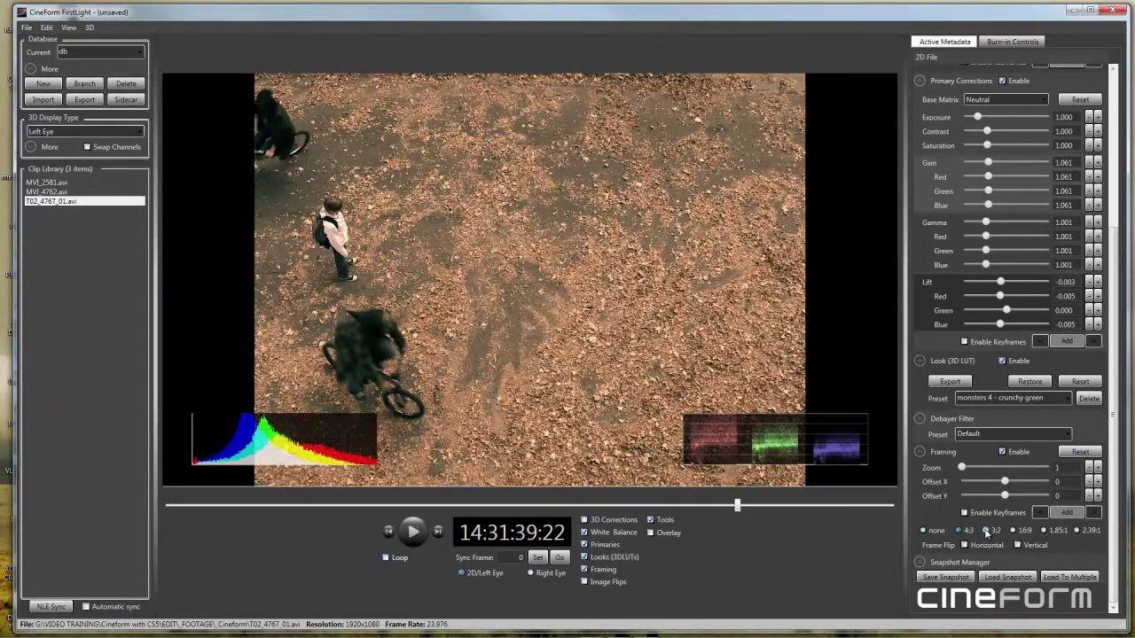
{"action": "left_click", "coordinate": [986, 531]}
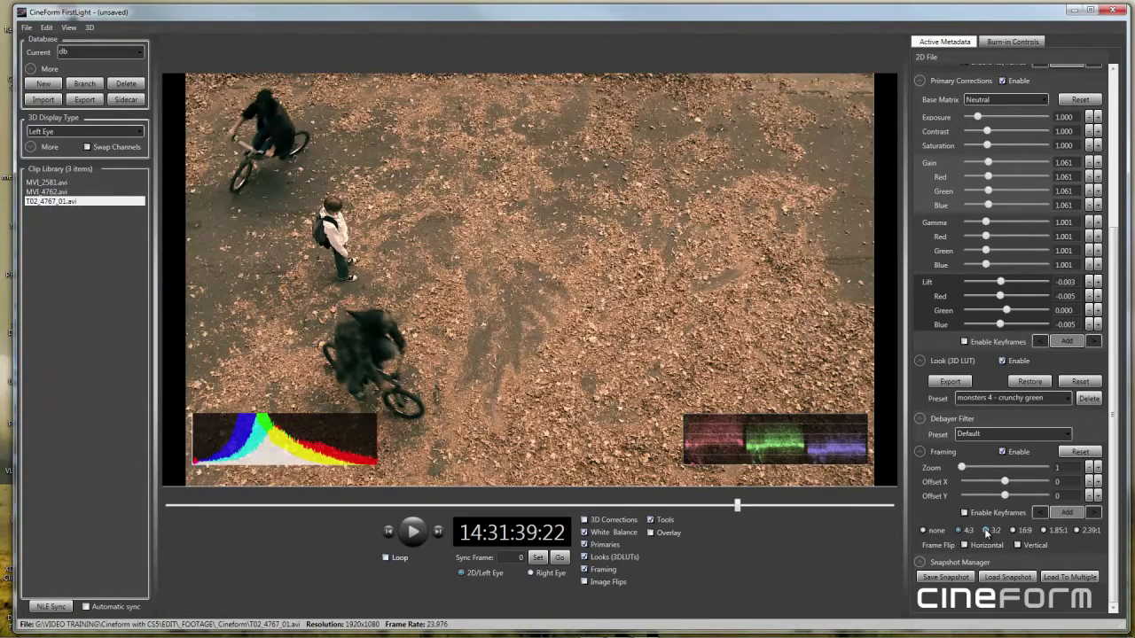
{"action": "left_click", "coordinate": [1077, 532]}
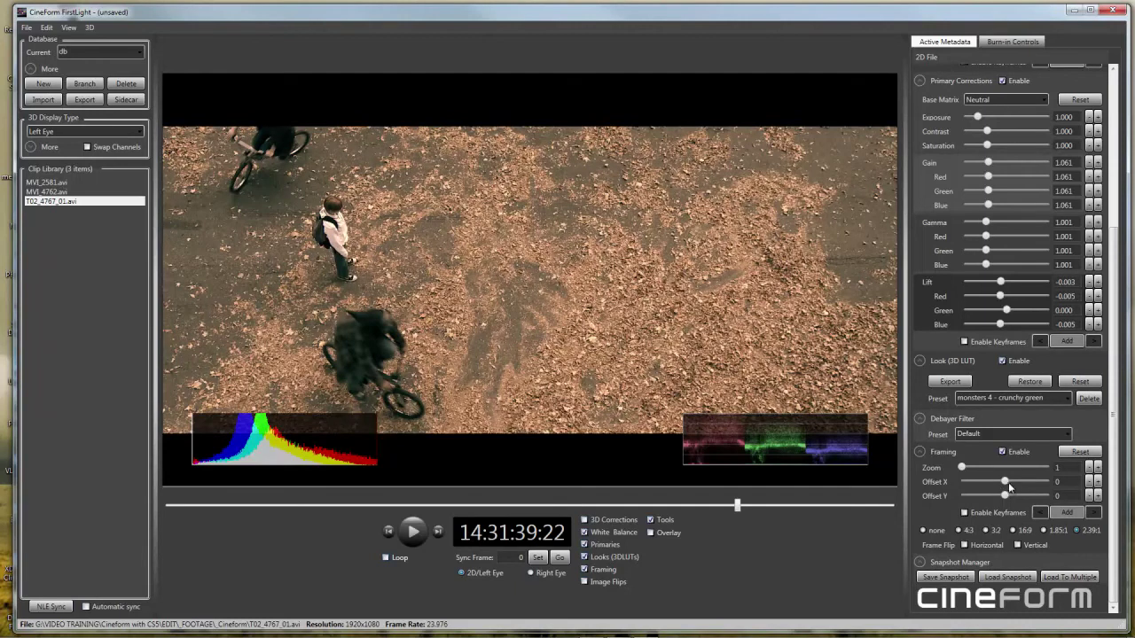
{"action": "left_click_drag", "start_coordinate": [1005, 496], "coordinate": [1021, 499]}
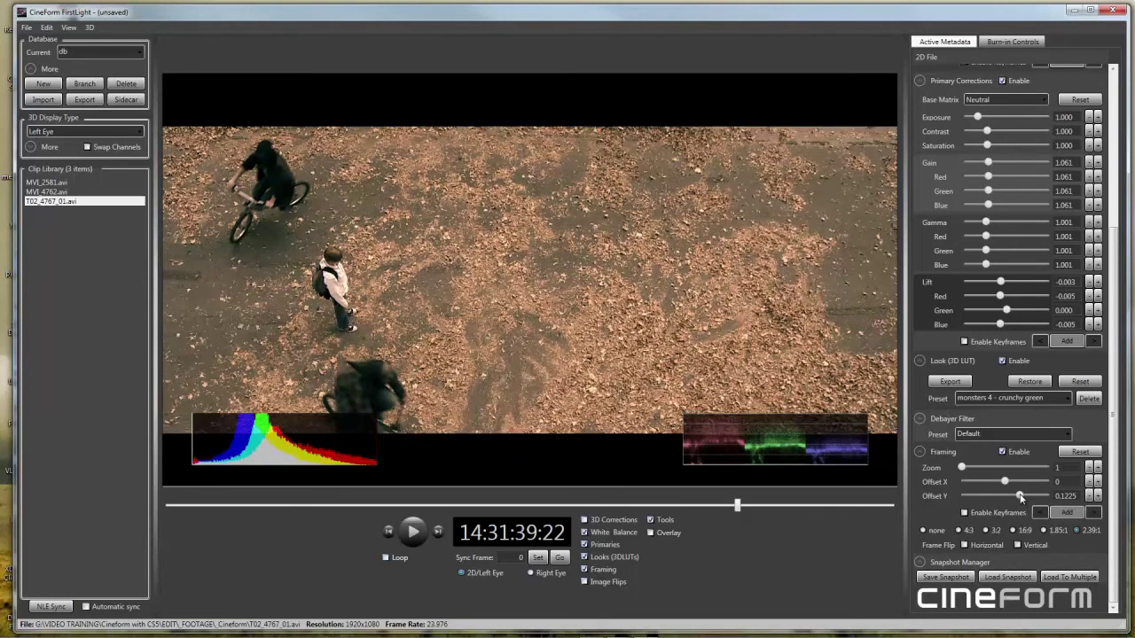
Move the playhead back and play the reframed clip, pausing at 14:31:18:20
{"action": "left_click_drag", "start_coordinate": [736, 505], "coordinate": [473, 505]}
{"action": "left_click", "coordinate": [415, 534]}
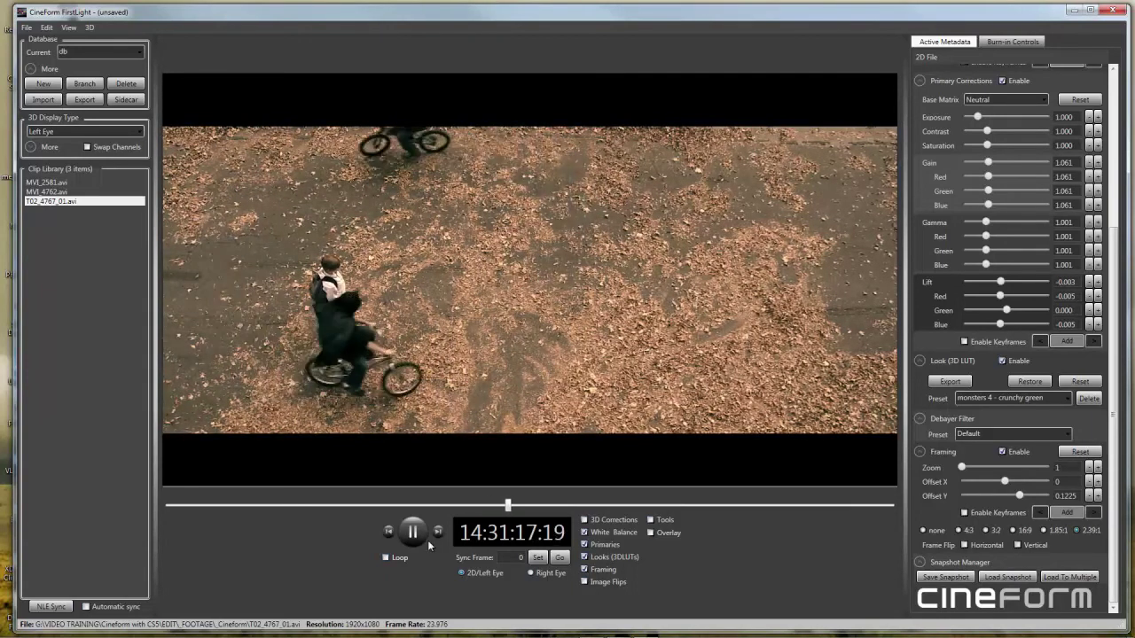
{"action": "left_click", "coordinate": [414, 532]}
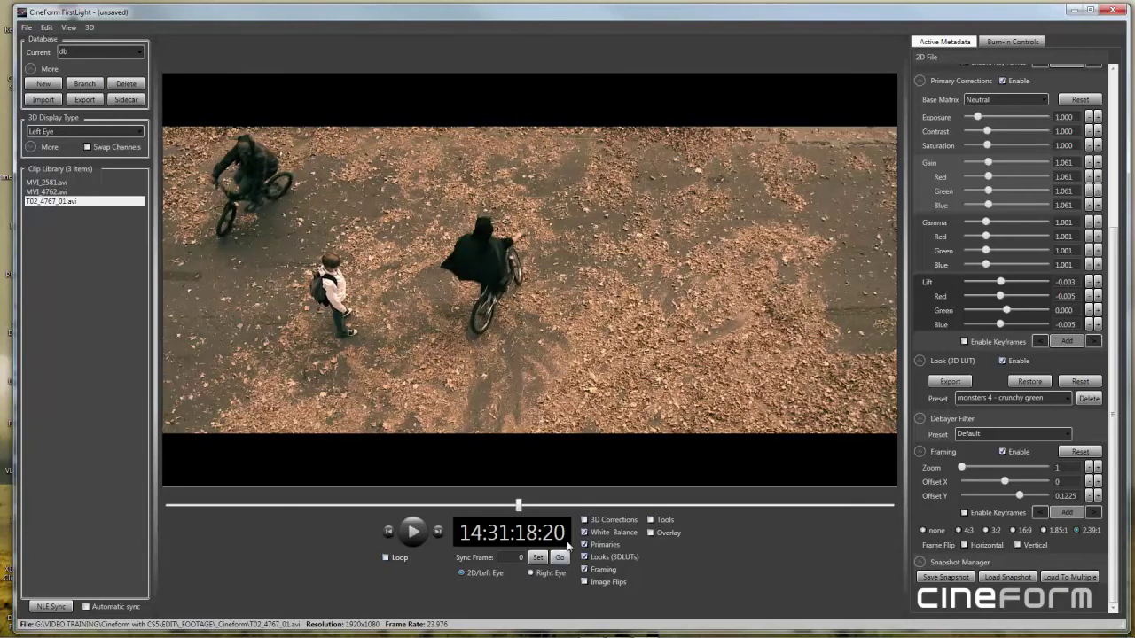
Disable white balance, primaries, looks and framing in the viewer and play the uncorrected clip
{"action": "left_click", "coordinate": [585, 532]}
{"action": "left_click", "coordinate": [584, 544]}
{"action": "left_click", "coordinate": [585, 557]}
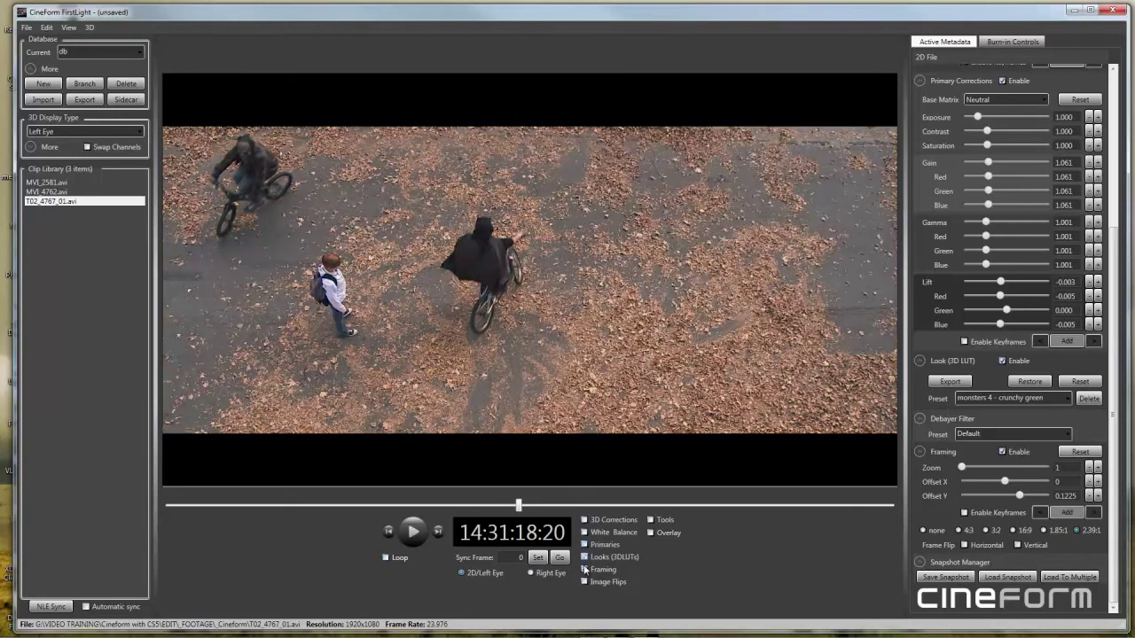
{"action": "left_click", "coordinate": [585, 572]}
{"action": "left_click", "coordinate": [413, 533]}
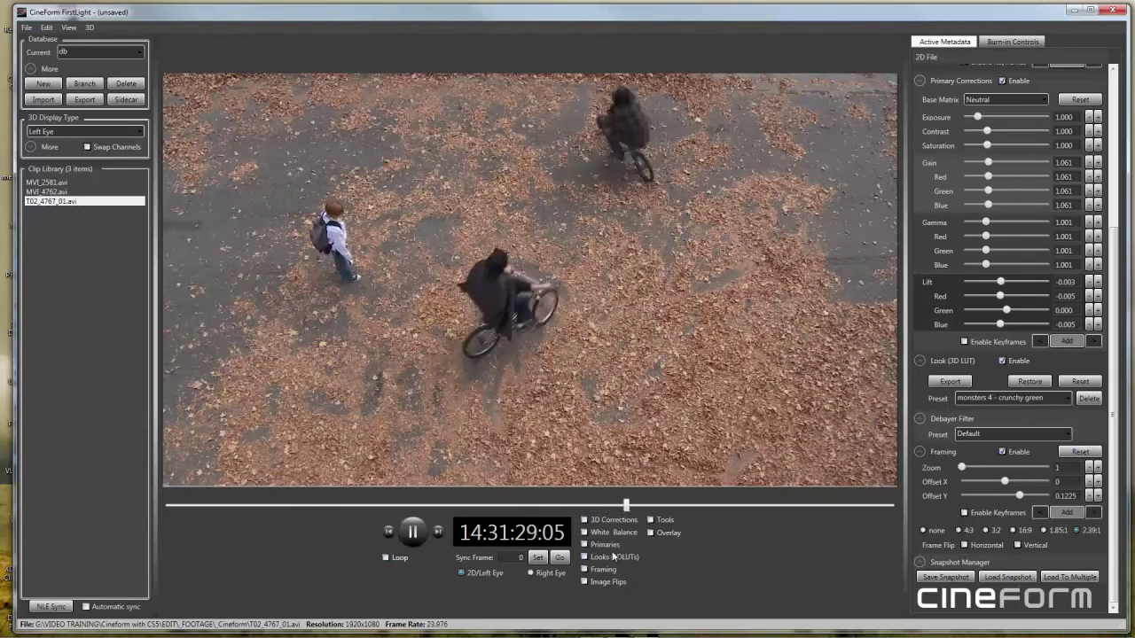
Re-enable looks, framing, white balance and primaries during playback, then pause the clip at 14:31:50:06
{"action": "left_click", "coordinate": [583, 557]}
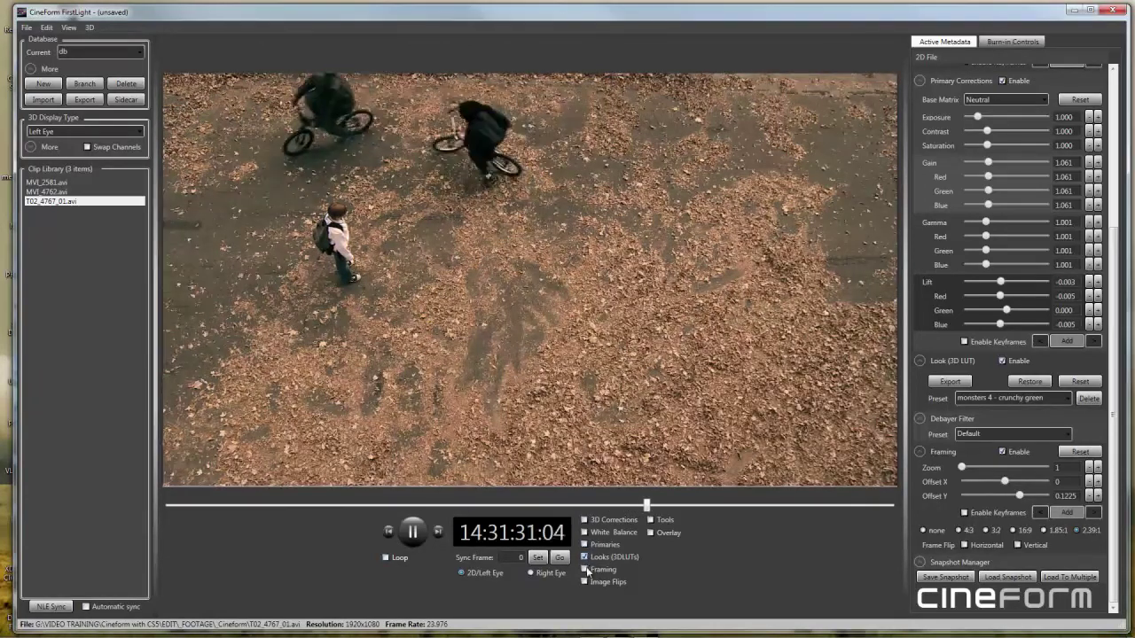
{"action": "left_click", "coordinate": [584, 570]}
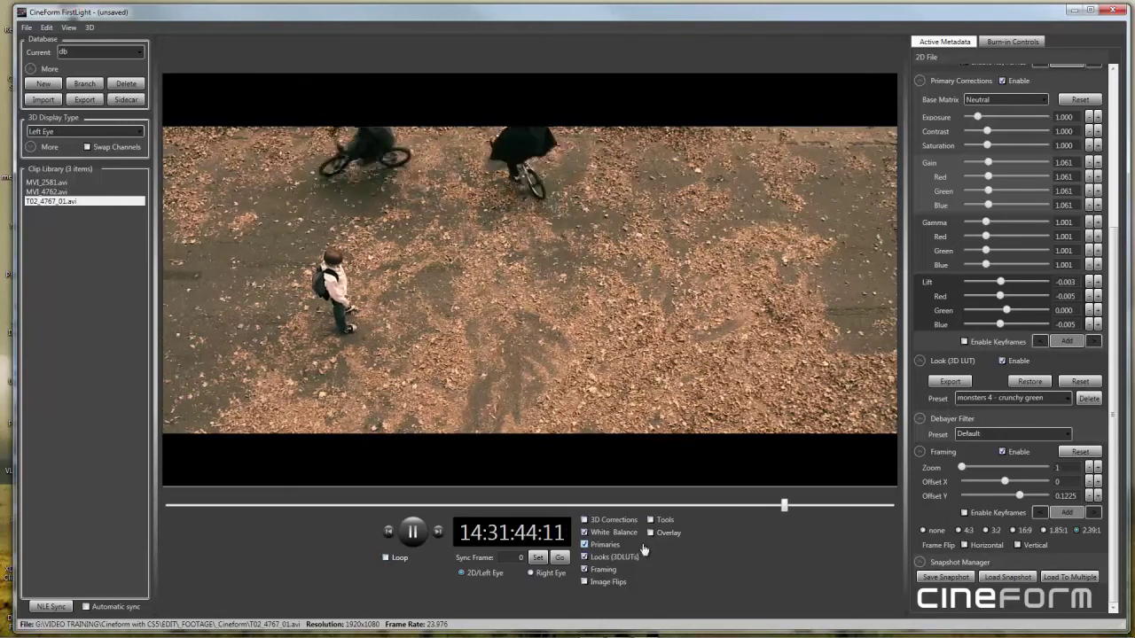
{"action": "left_click", "coordinate": [412, 535]}
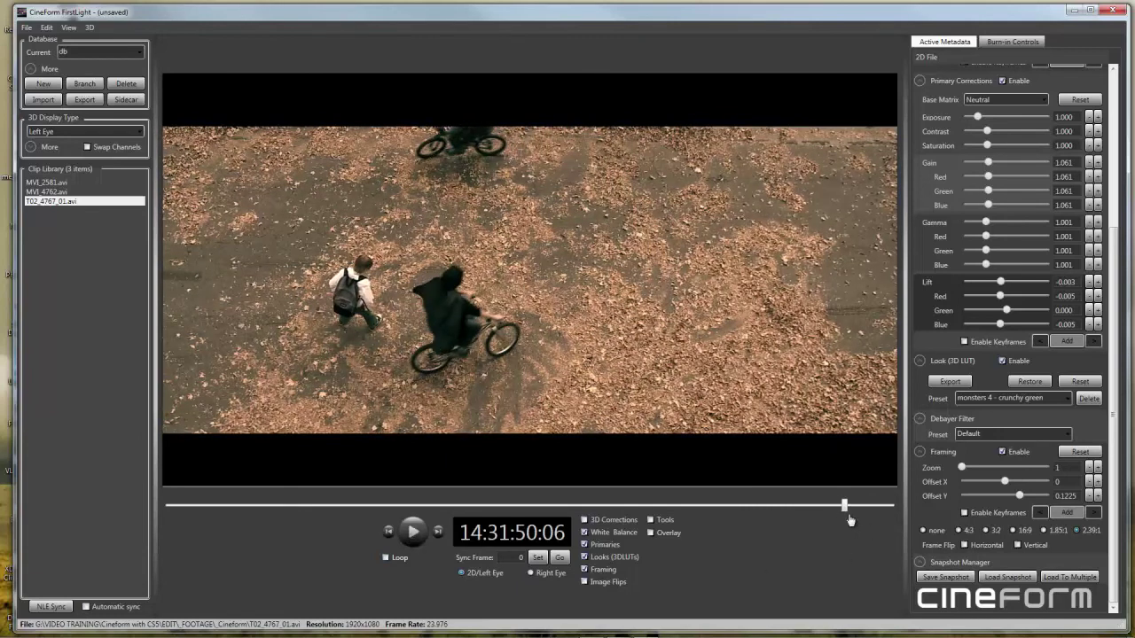
Scrub back through the graded clip and leave the playhead at 14:31:40:01
{"action": "left_click_drag", "start_coordinate": [844, 509], "coordinate": [679, 509]}
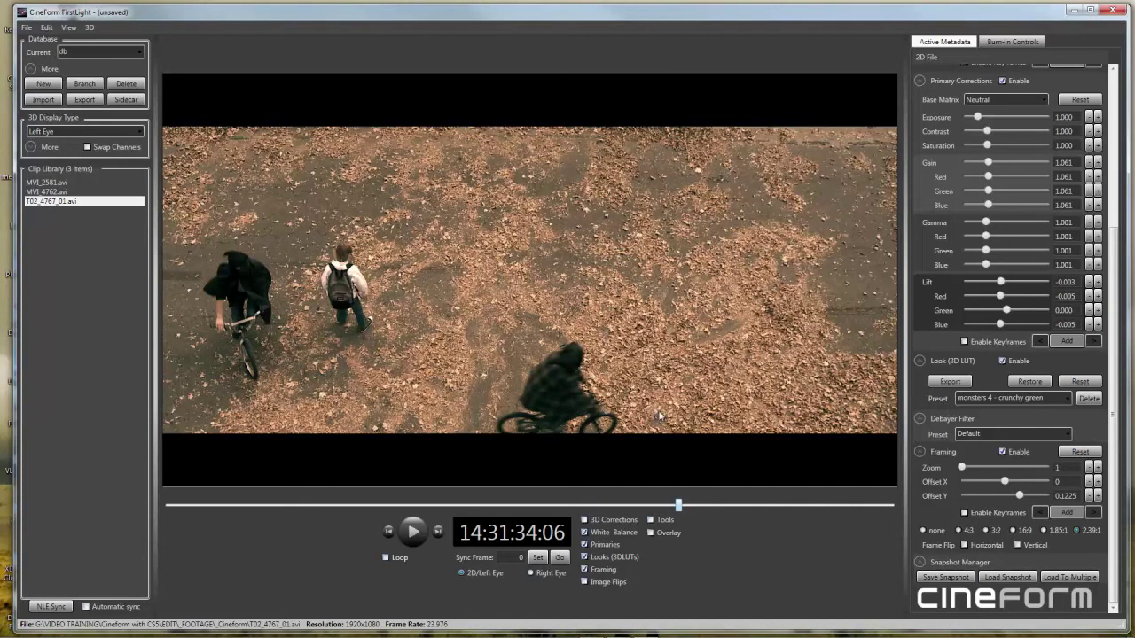
{"action": "left_click", "coordinate": [680, 507]}
{"action": "left_click_drag", "start_coordinate": [710, 512], "coordinate": [735, 516]}
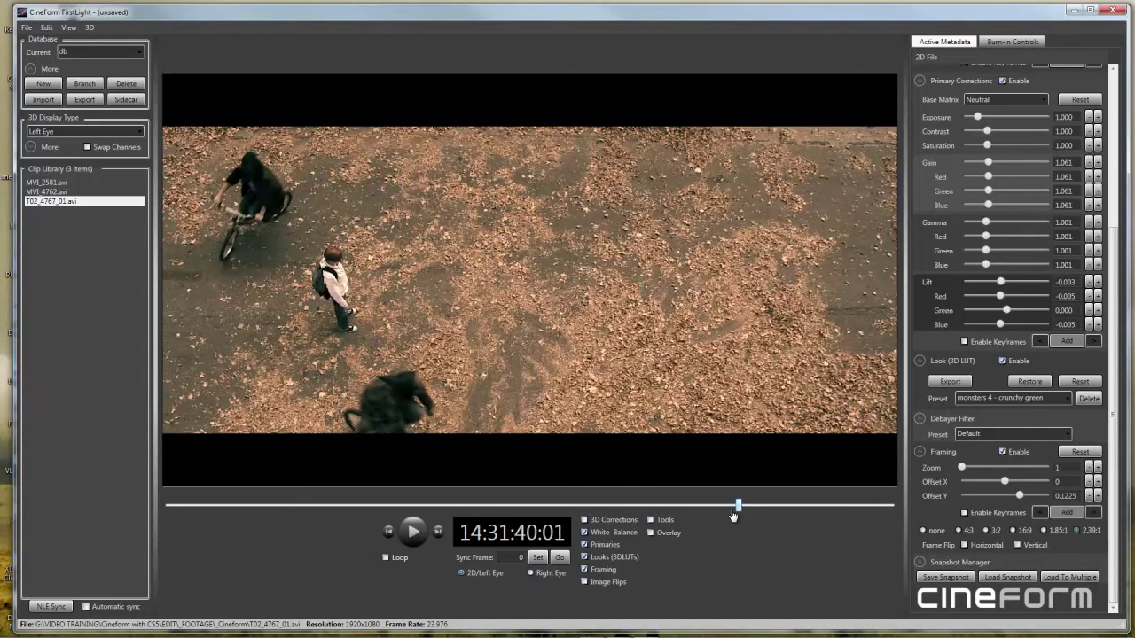
Save the project as Cineform_Project_1 in the _FOOTAGE folder
{"action": "left_click", "coordinate": [25, 27]}
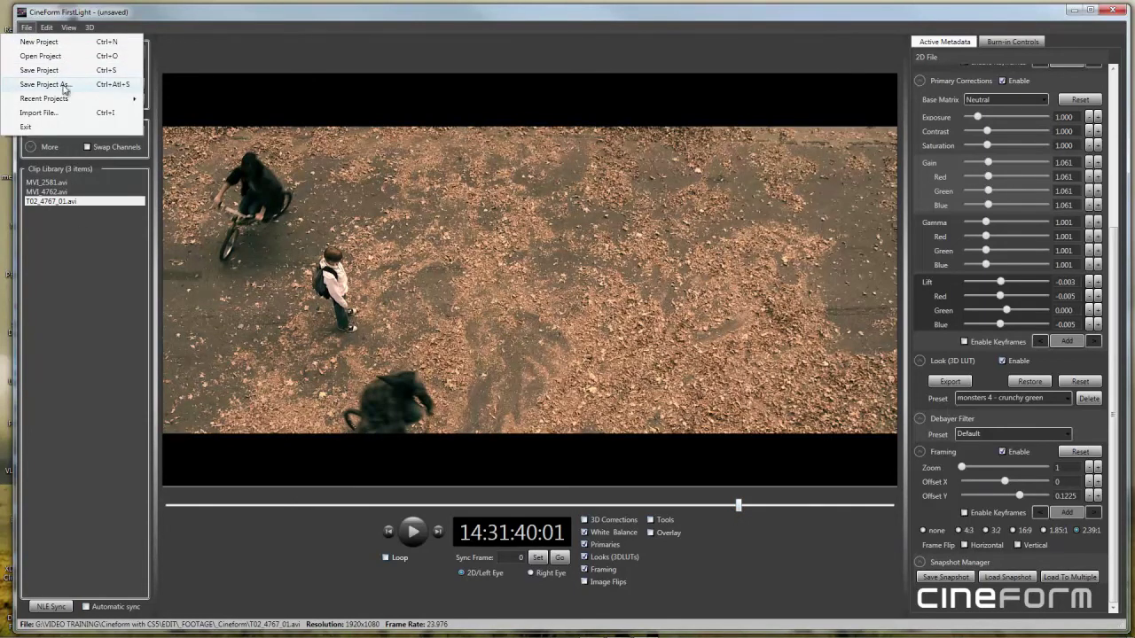
{"action": "left_click", "coordinate": [64, 84]}
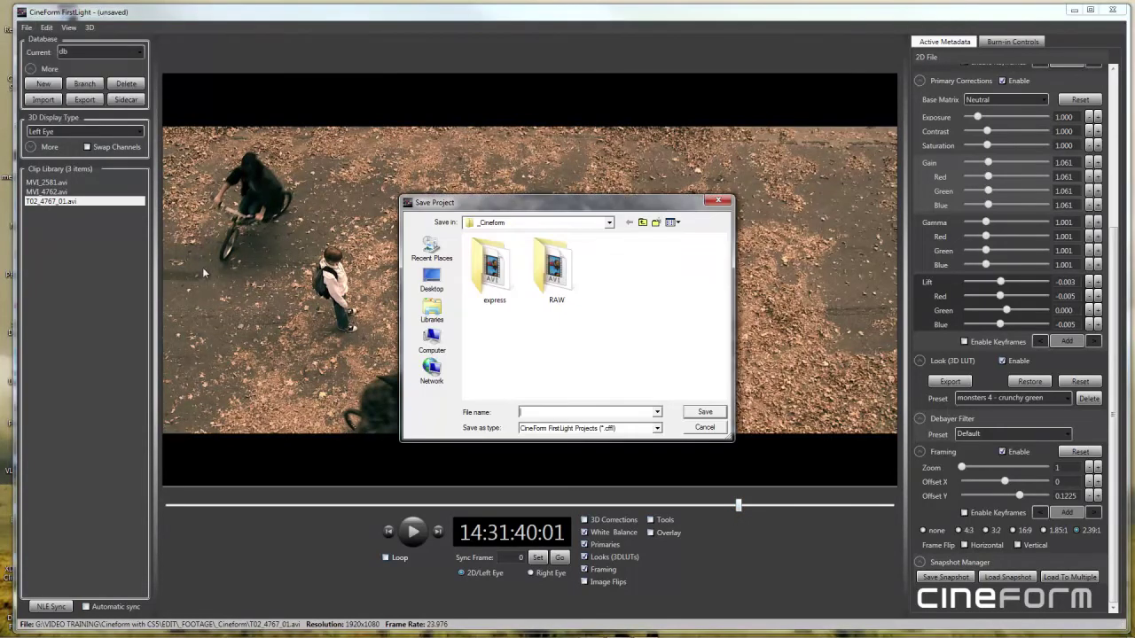
{"action": "left_click", "coordinate": [643, 223]}
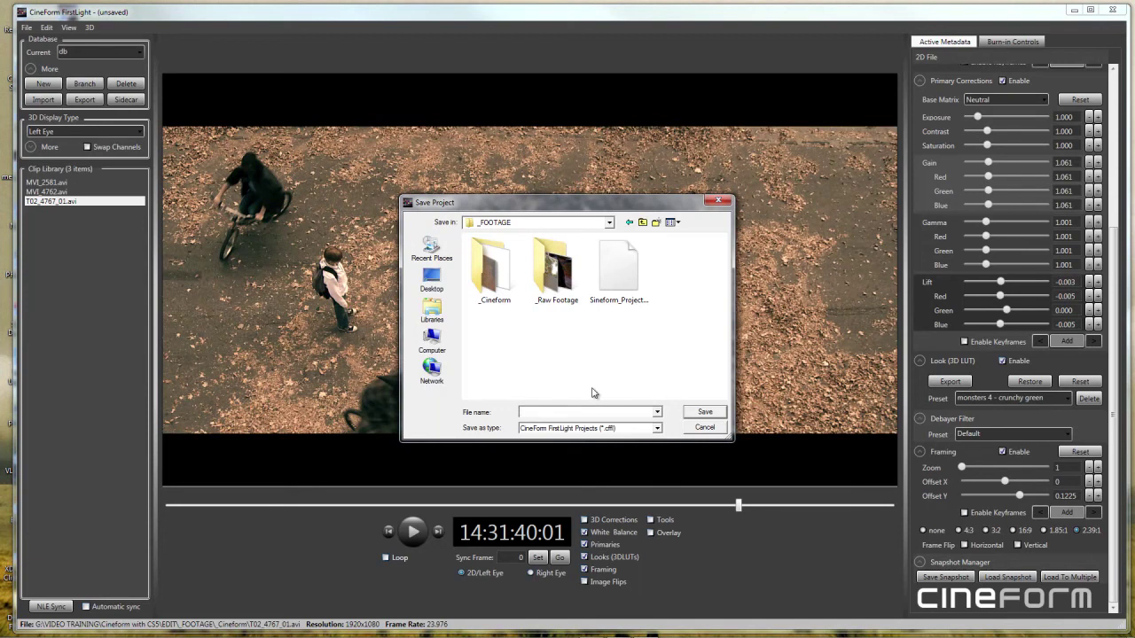
{"action": "type", "text": "eform_Projct"}
{"action": "key", "text": "BackSpace"}
{"action": "key", "text": "BackSpace"}
{"action": "type", "text": "ec"}
{"action": "key", "text": "Return"}
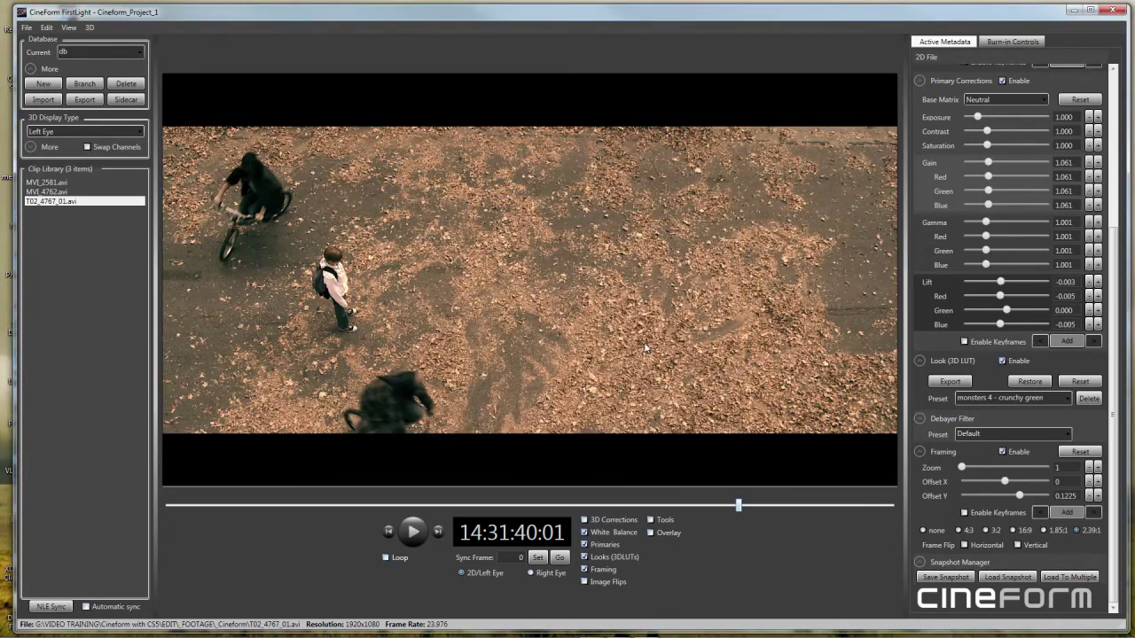